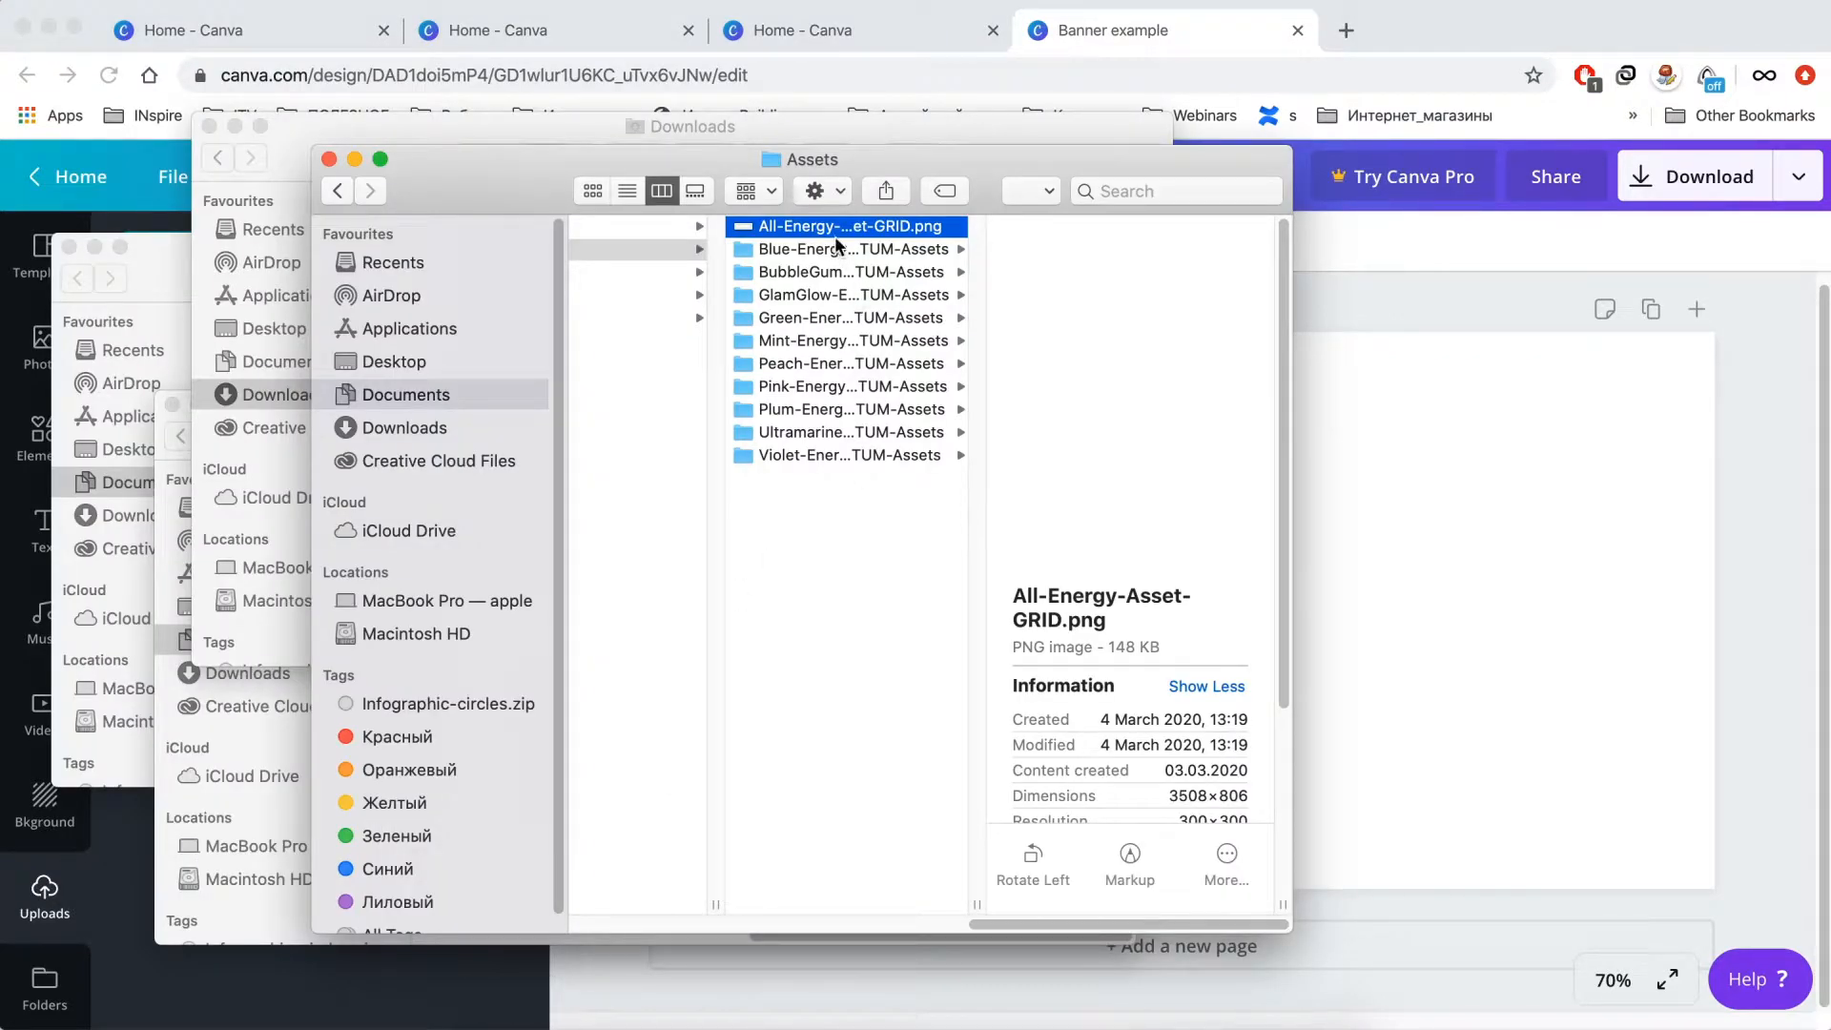
Upload Asset 1.png through Asset 6.png from the GlamGlow-Energy-QUANTUM-Assets folder to the Canva image uploads
{"action": "left_click", "coordinate": [830, 294]}
{"action": "left_click_drag", "start_coordinate": [1020, 374], "coordinate": [1007, 219]}
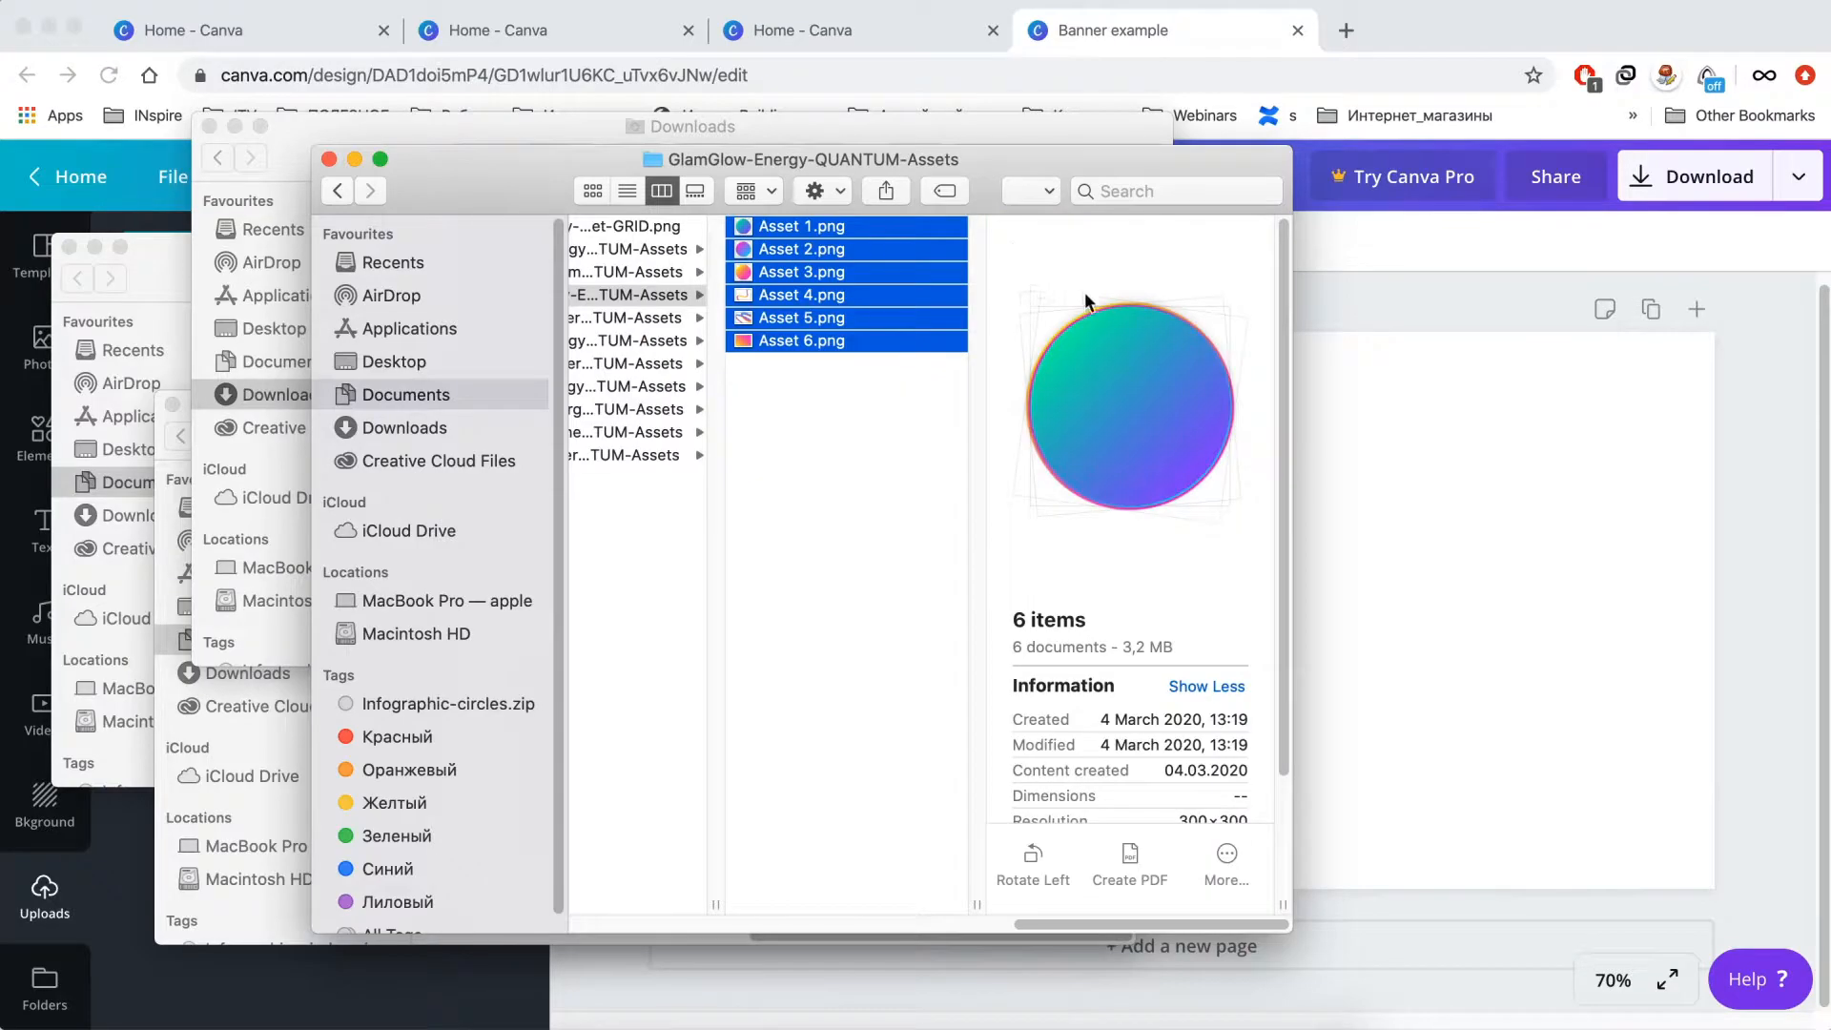
{"action": "left_click_drag", "start_coordinate": [1209, 424], "coordinate": [295, 515]}
{"action": "key", "text": "super+Tab"}
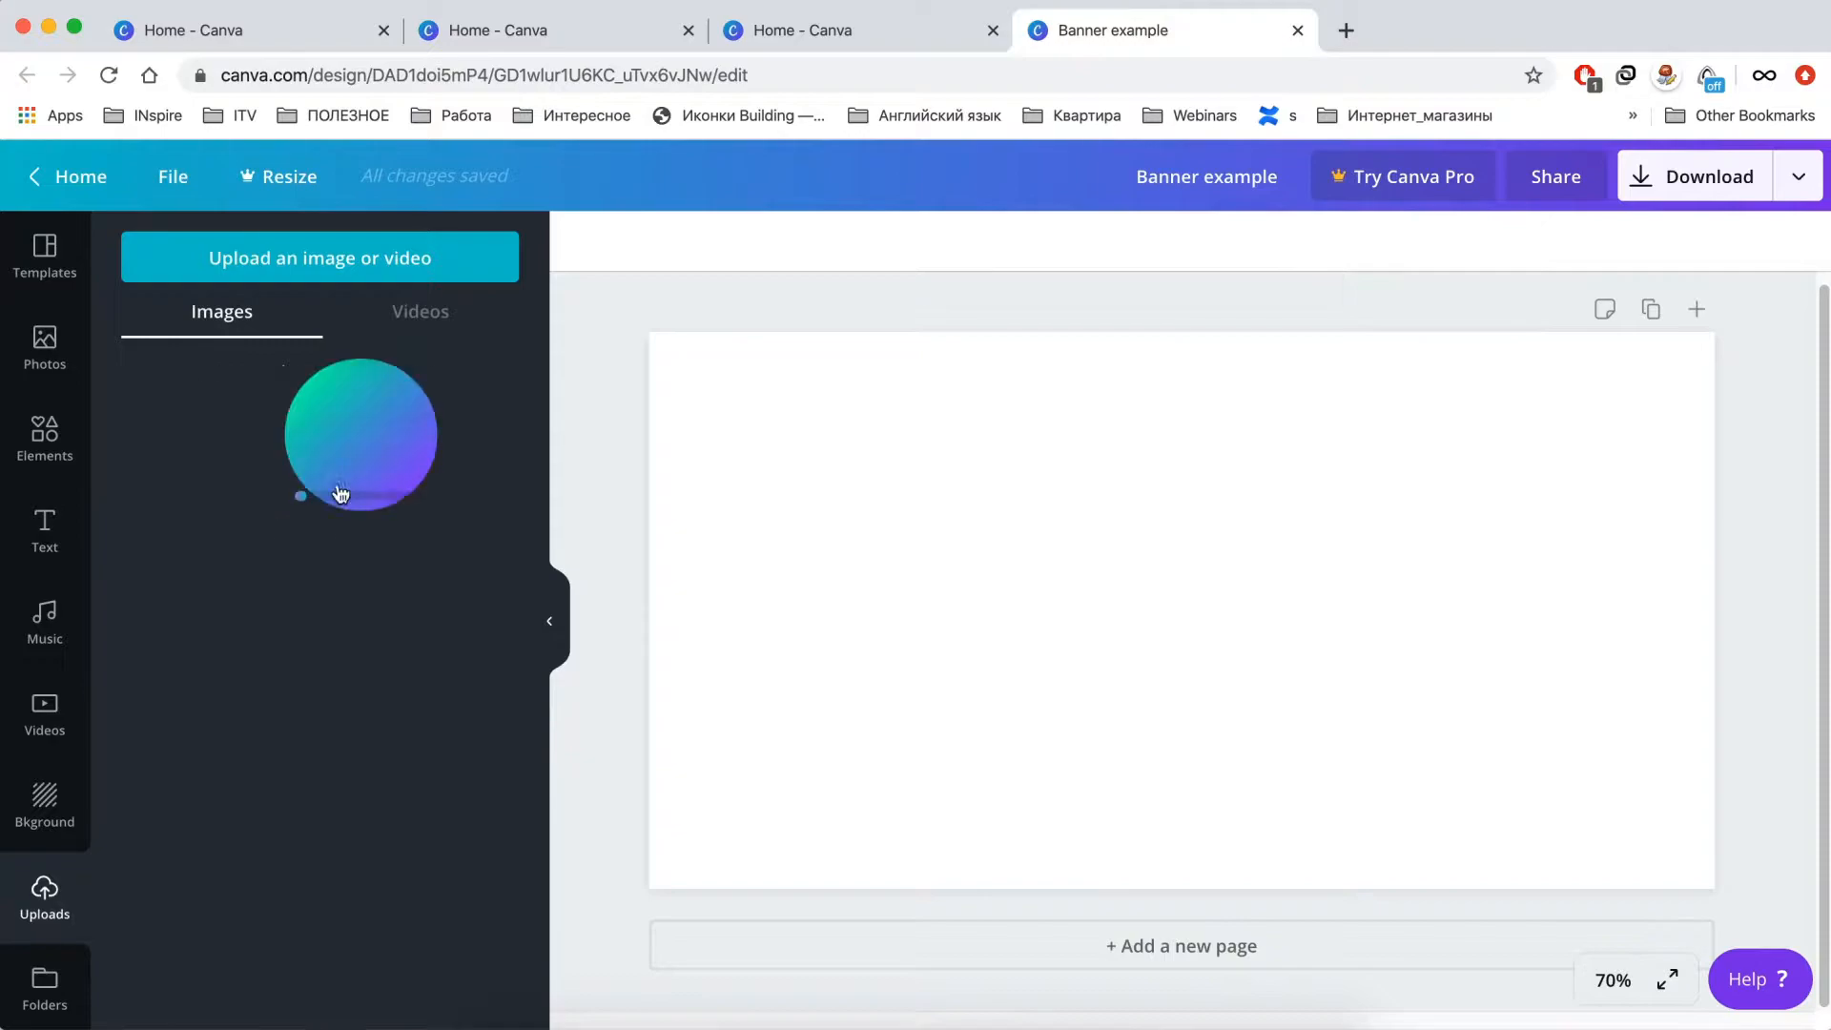
Add All-Energy-Asset-GRID.png from the Assets folder in Finder to the Canva image uploads
{"action": "left_click", "coordinate": [513, 1022]}
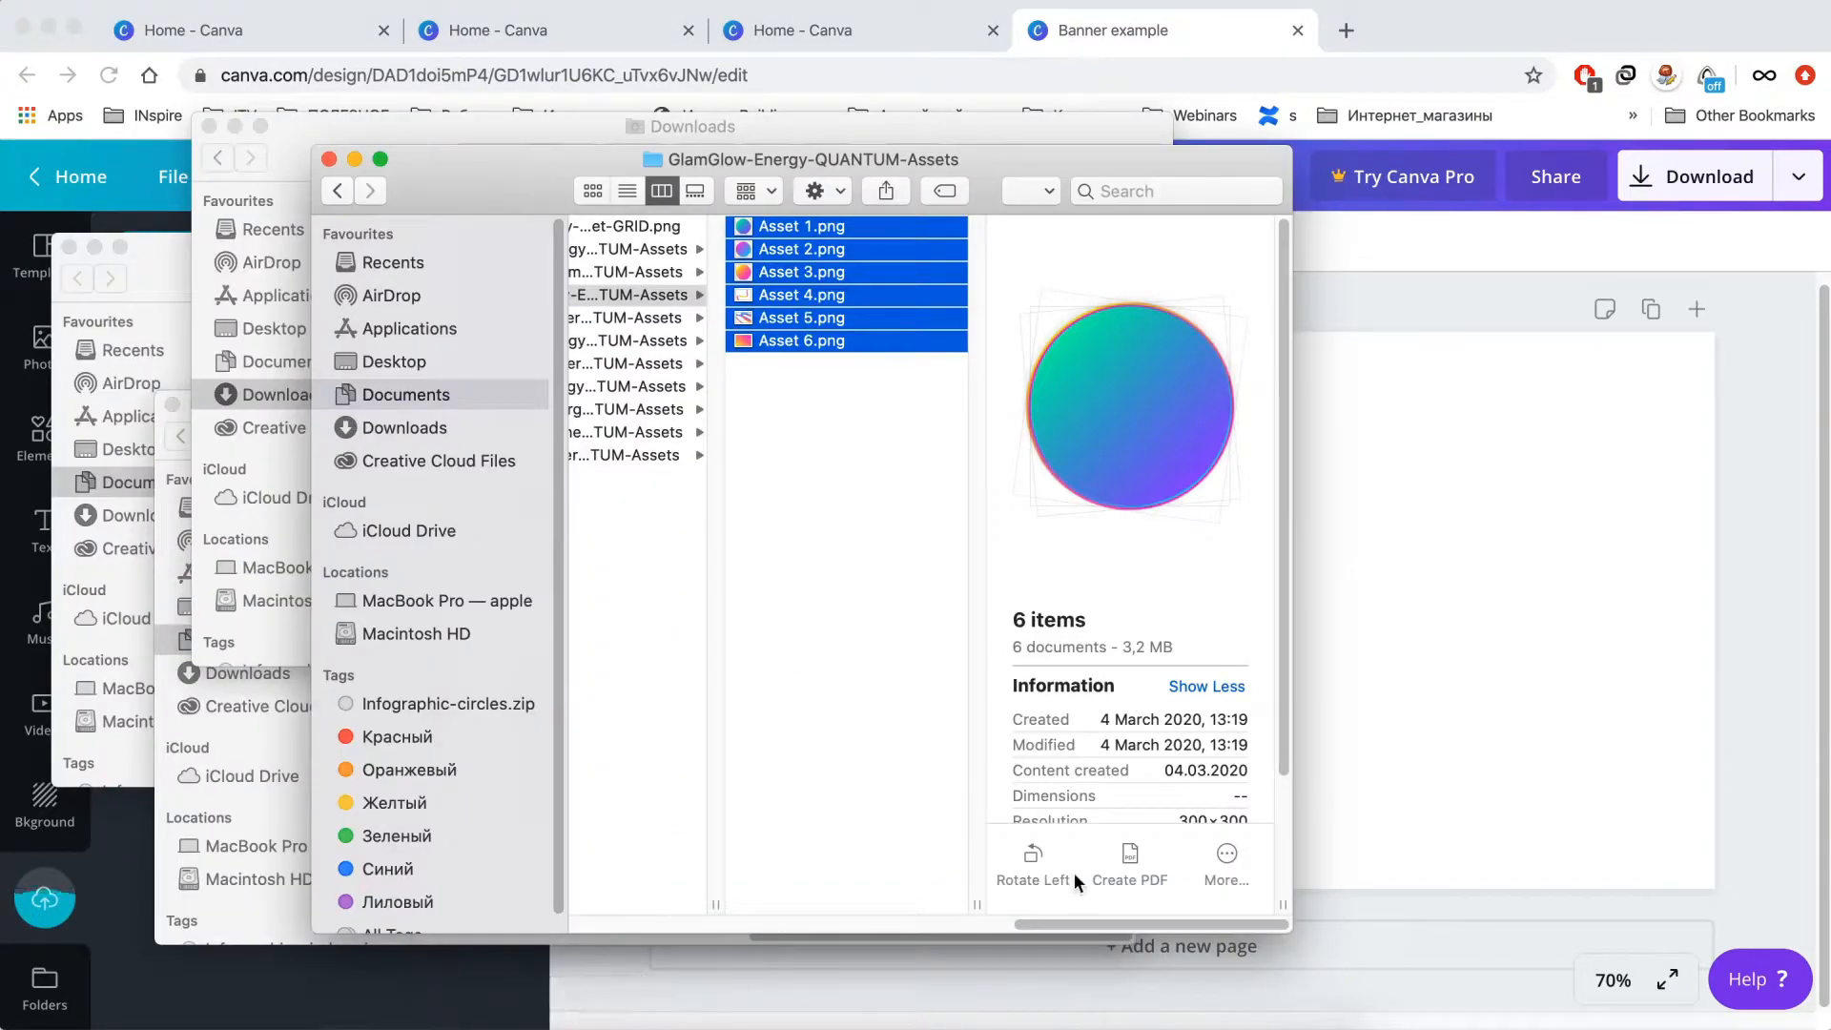
{"action": "scroll", "coordinate": [992, 933], "scroll_direction": "left", "scroll_amount": 3}
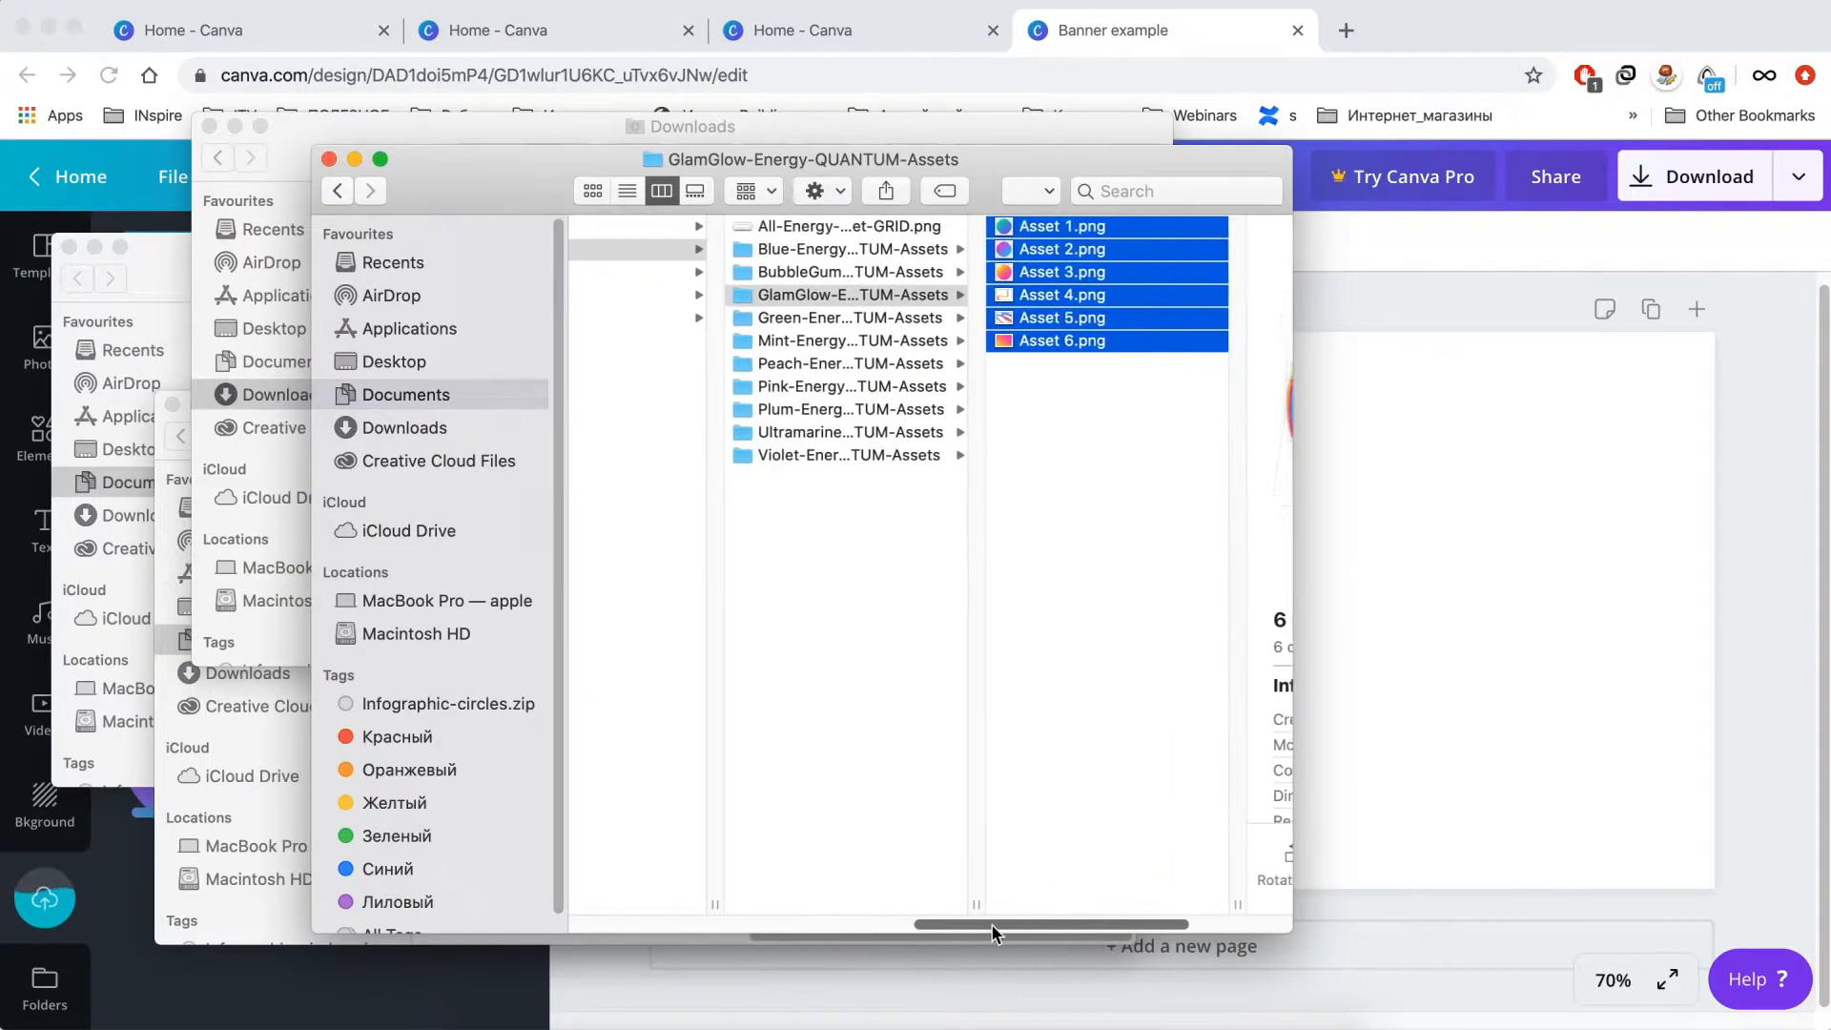
{"action": "left_click", "coordinate": [895, 233]}
{"action": "left_click_drag", "start_coordinate": [835, 247], "coordinate": [385, 915]}
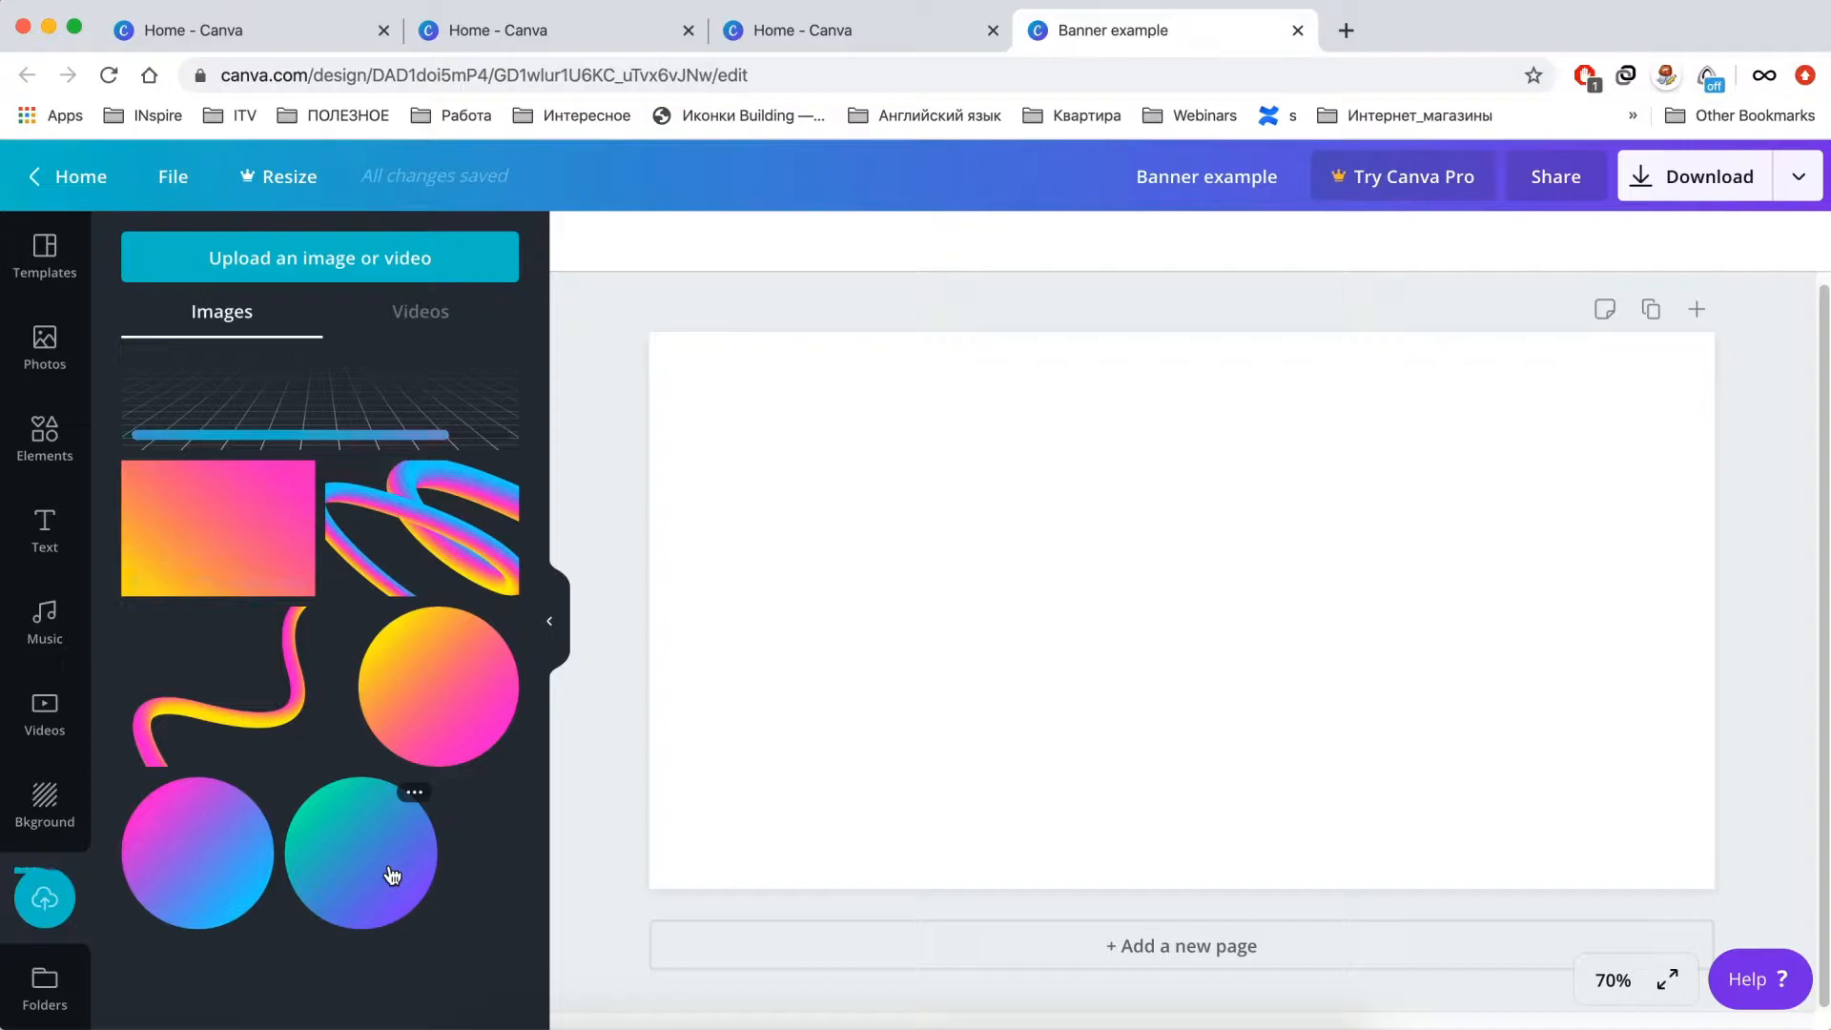
Cover the page with the orange-pink gradient image and fit the perspective grid along its lower edge at 1,200 by 276
{"action": "left_click_drag", "start_coordinate": [216, 519], "coordinate": [759, 458]}
{"action": "left_click_drag", "start_coordinate": [1281, 776], "coordinate": [1706, 886]}
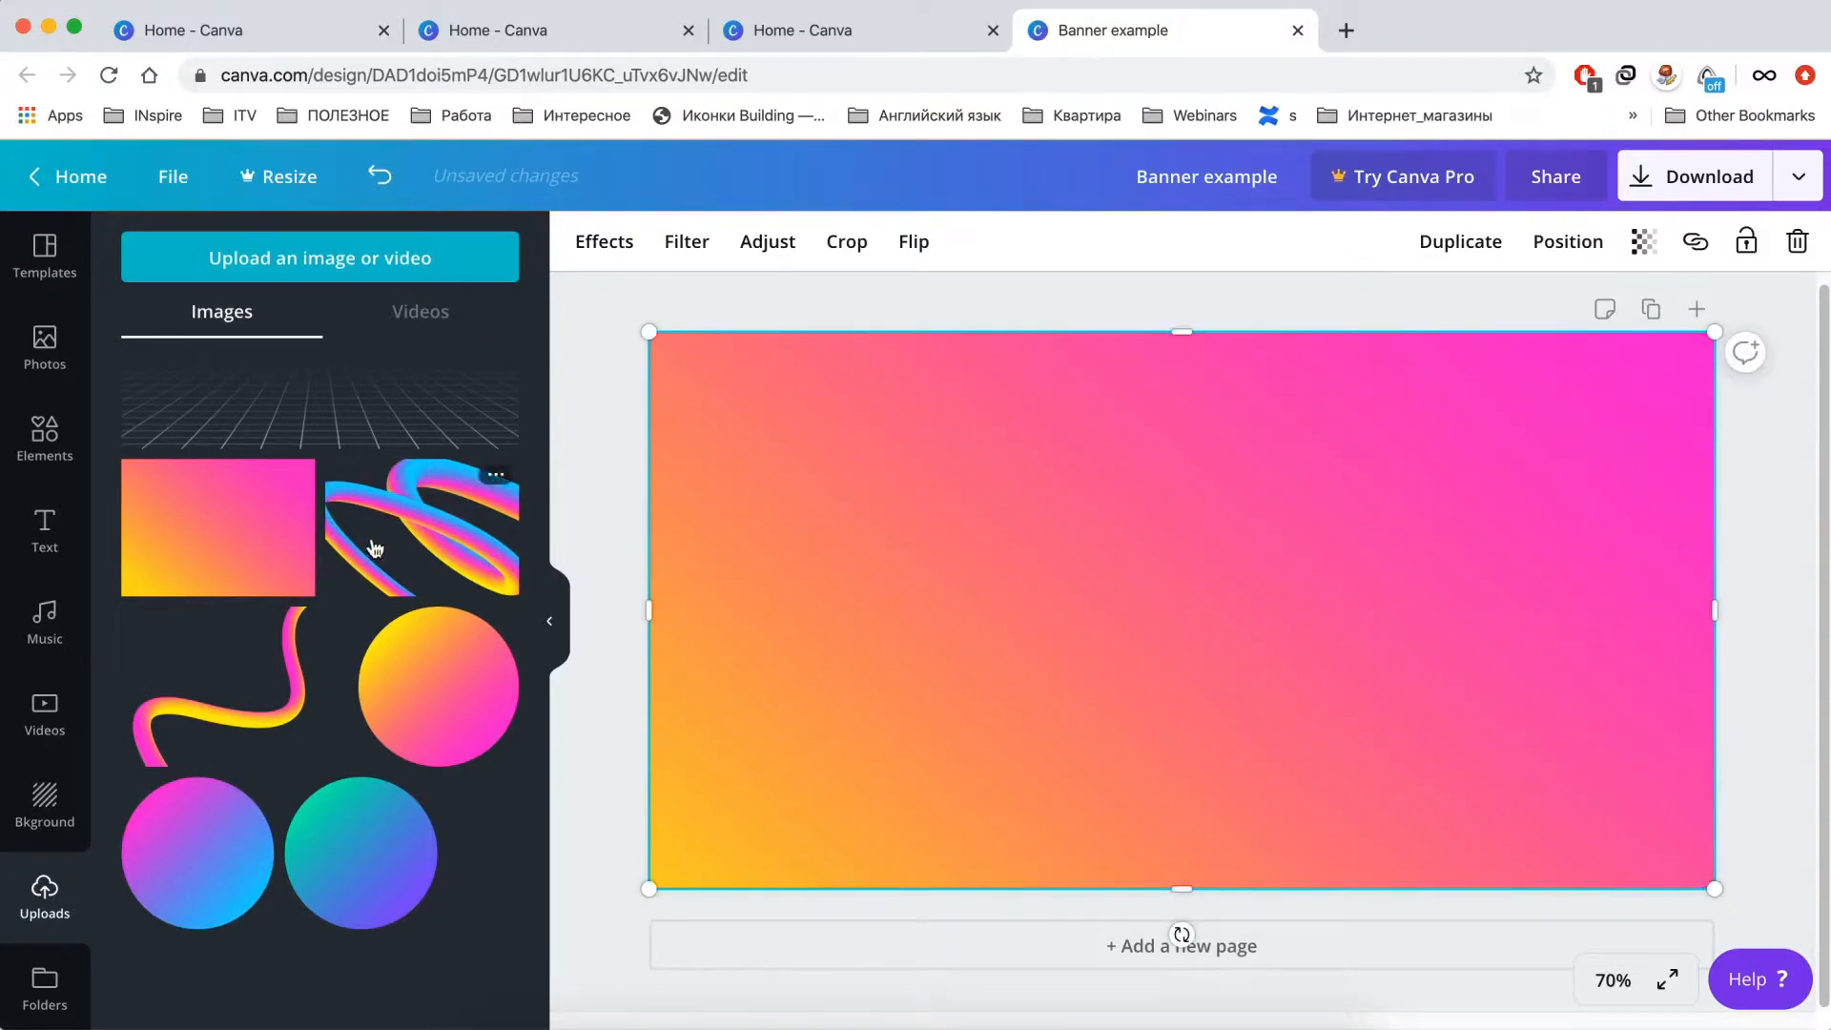
{"action": "left_click", "coordinate": [343, 428]}
{"action": "left_click_drag", "start_coordinate": [1024, 595], "coordinate": [899, 797]}
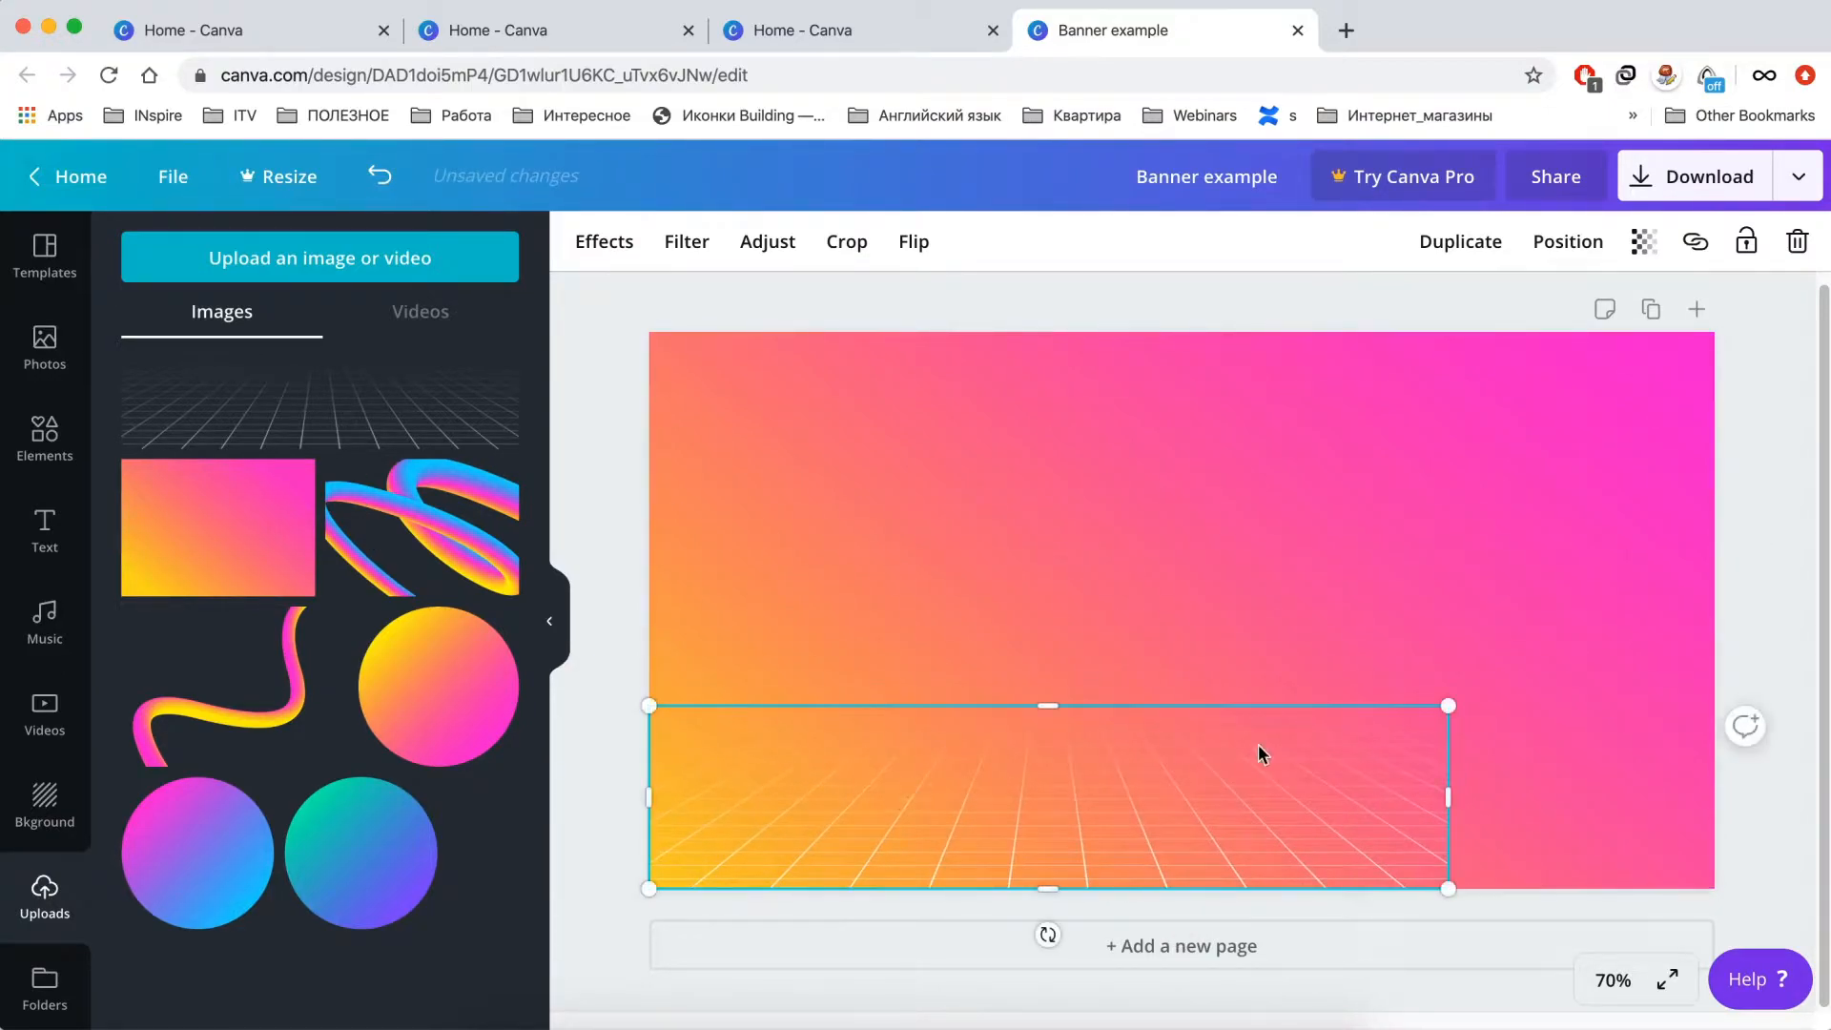
{"action": "left_click_drag", "start_coordinate": [1450, 700], "coordinate": [1708, 620]}
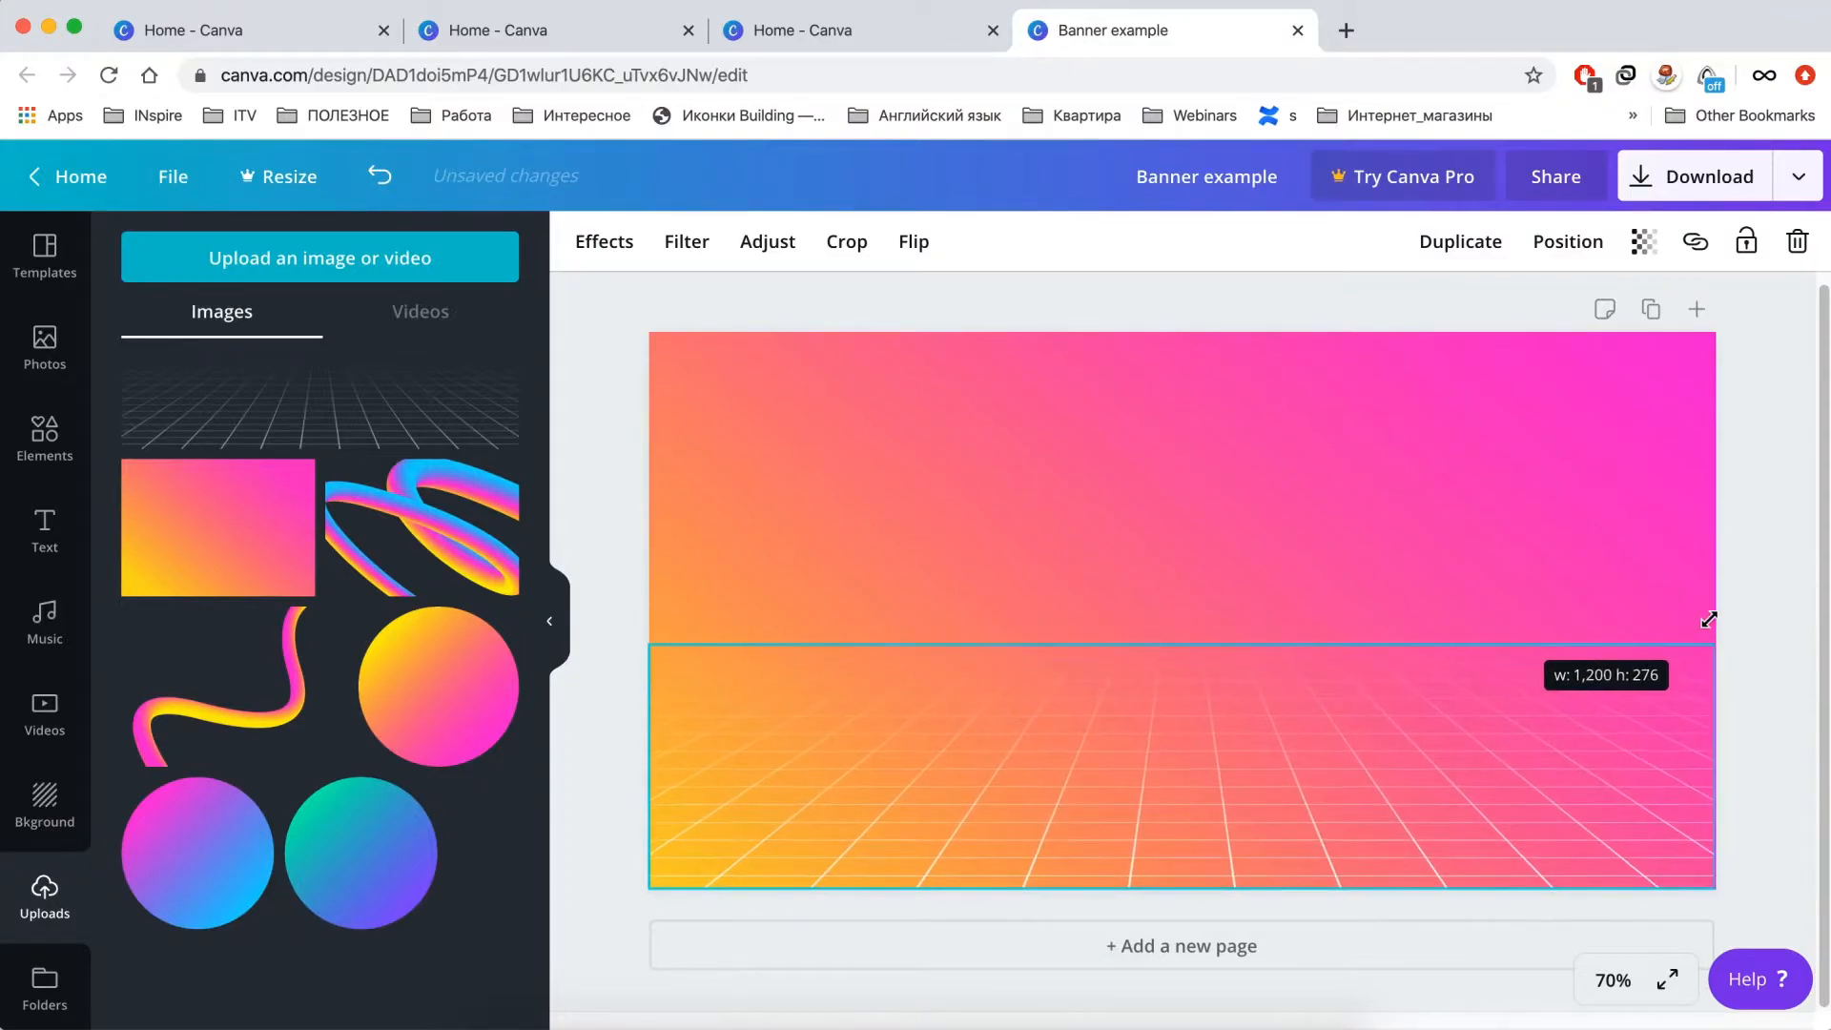
Add the multicoloured looping ribbon image and stretch its frame to cover the whole banner
{"action": "left_click", "coordinate": [488, 532]}
{"action": "left_click_drag", "start_coordinate": [890, 625], "coordinate": [647, 626]}
{"action": "left_click_drag", "start_coordinate": [1473, 617], "coordinate": [1714, 611]}
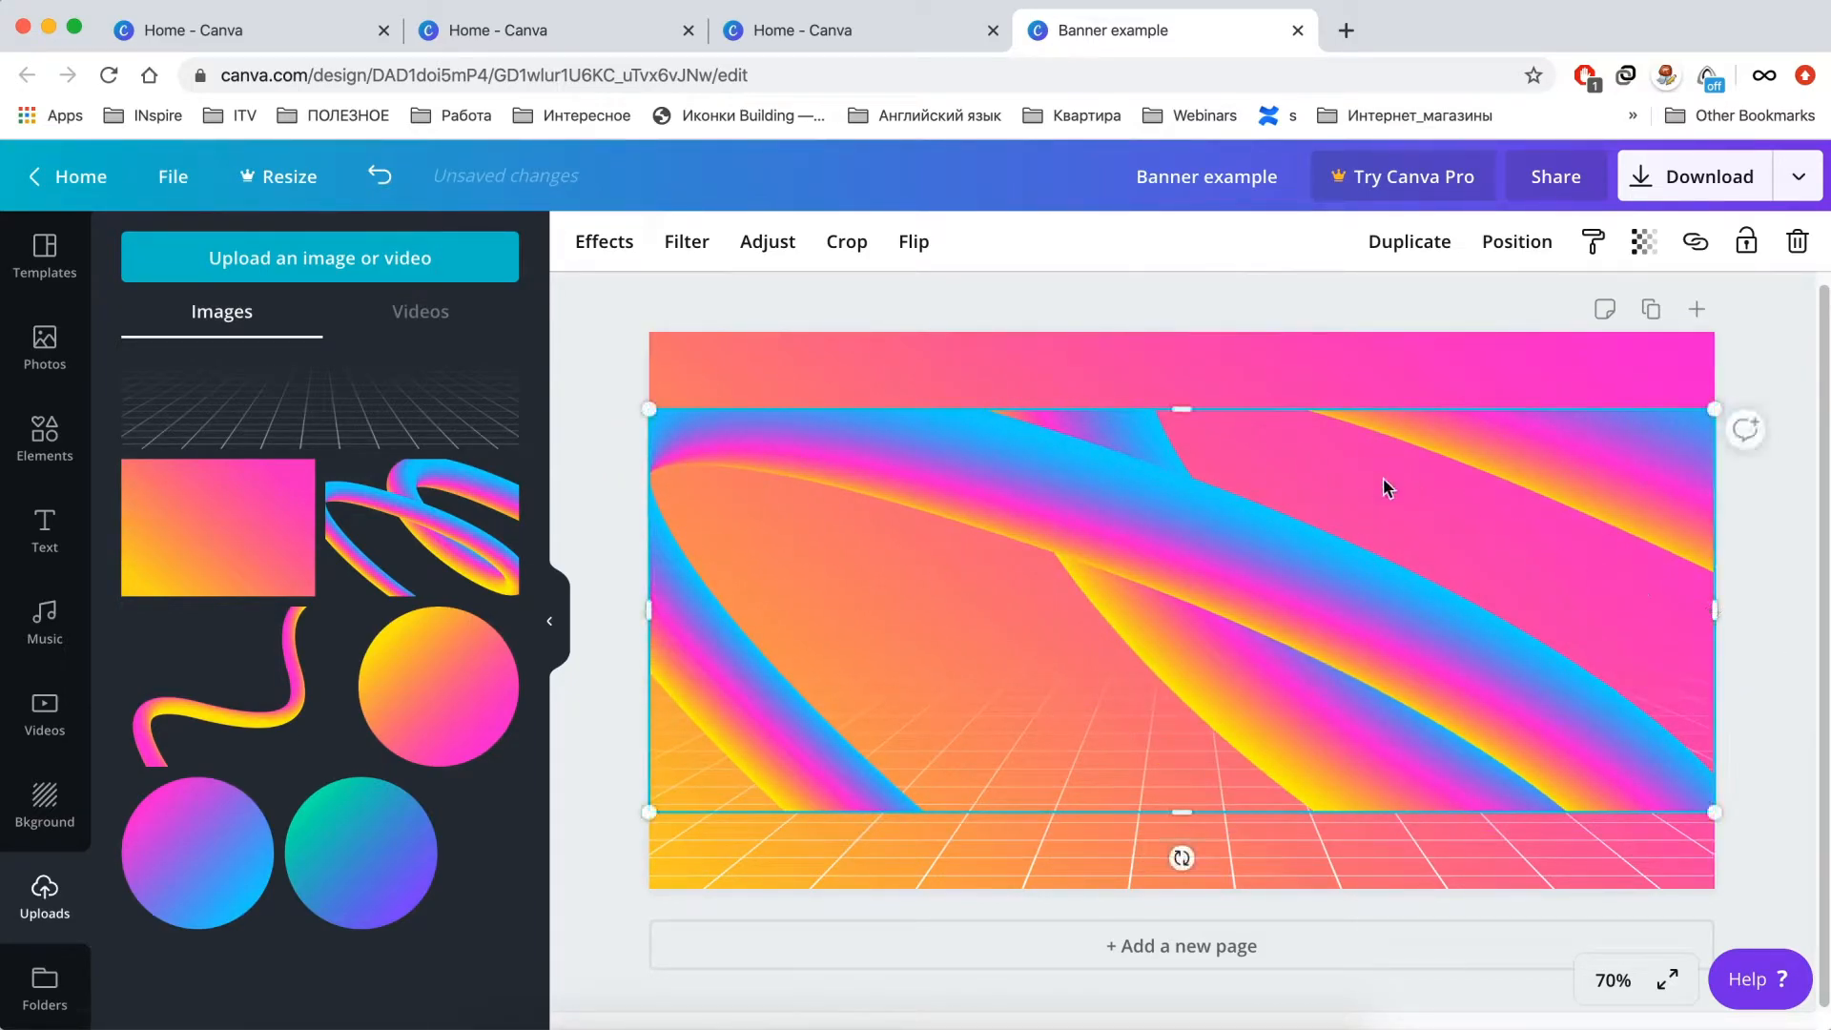
{"action": "left_click_drag", "start_coordinate": [1192, 417], "coordinate": [1182, 332]}
{"action": "left_click_drag", "start_coordinate": [1181, 811], "coordinate": [1186, 890]}
{"action": "double_click", "coordinate": [1233, 579]}
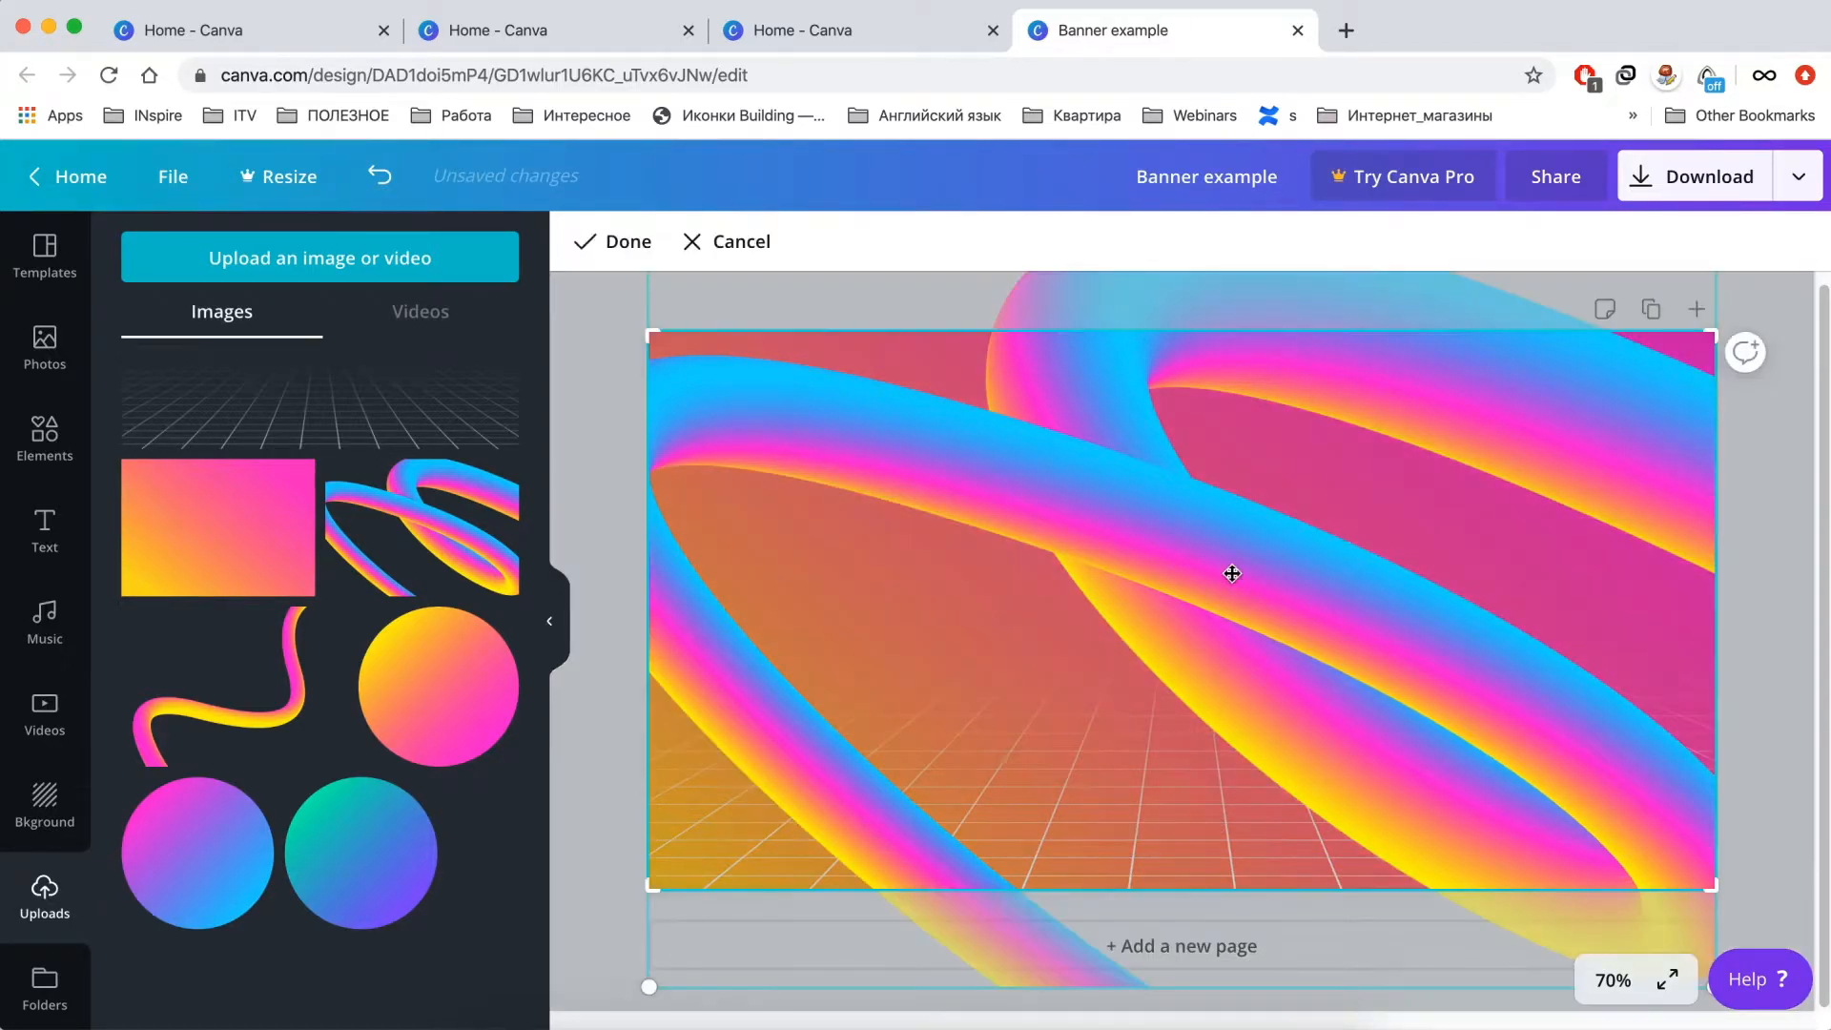
{"action": "left_click_drag", "start_coordinate": [1225, 565], "coordinate": [1229, 617]}
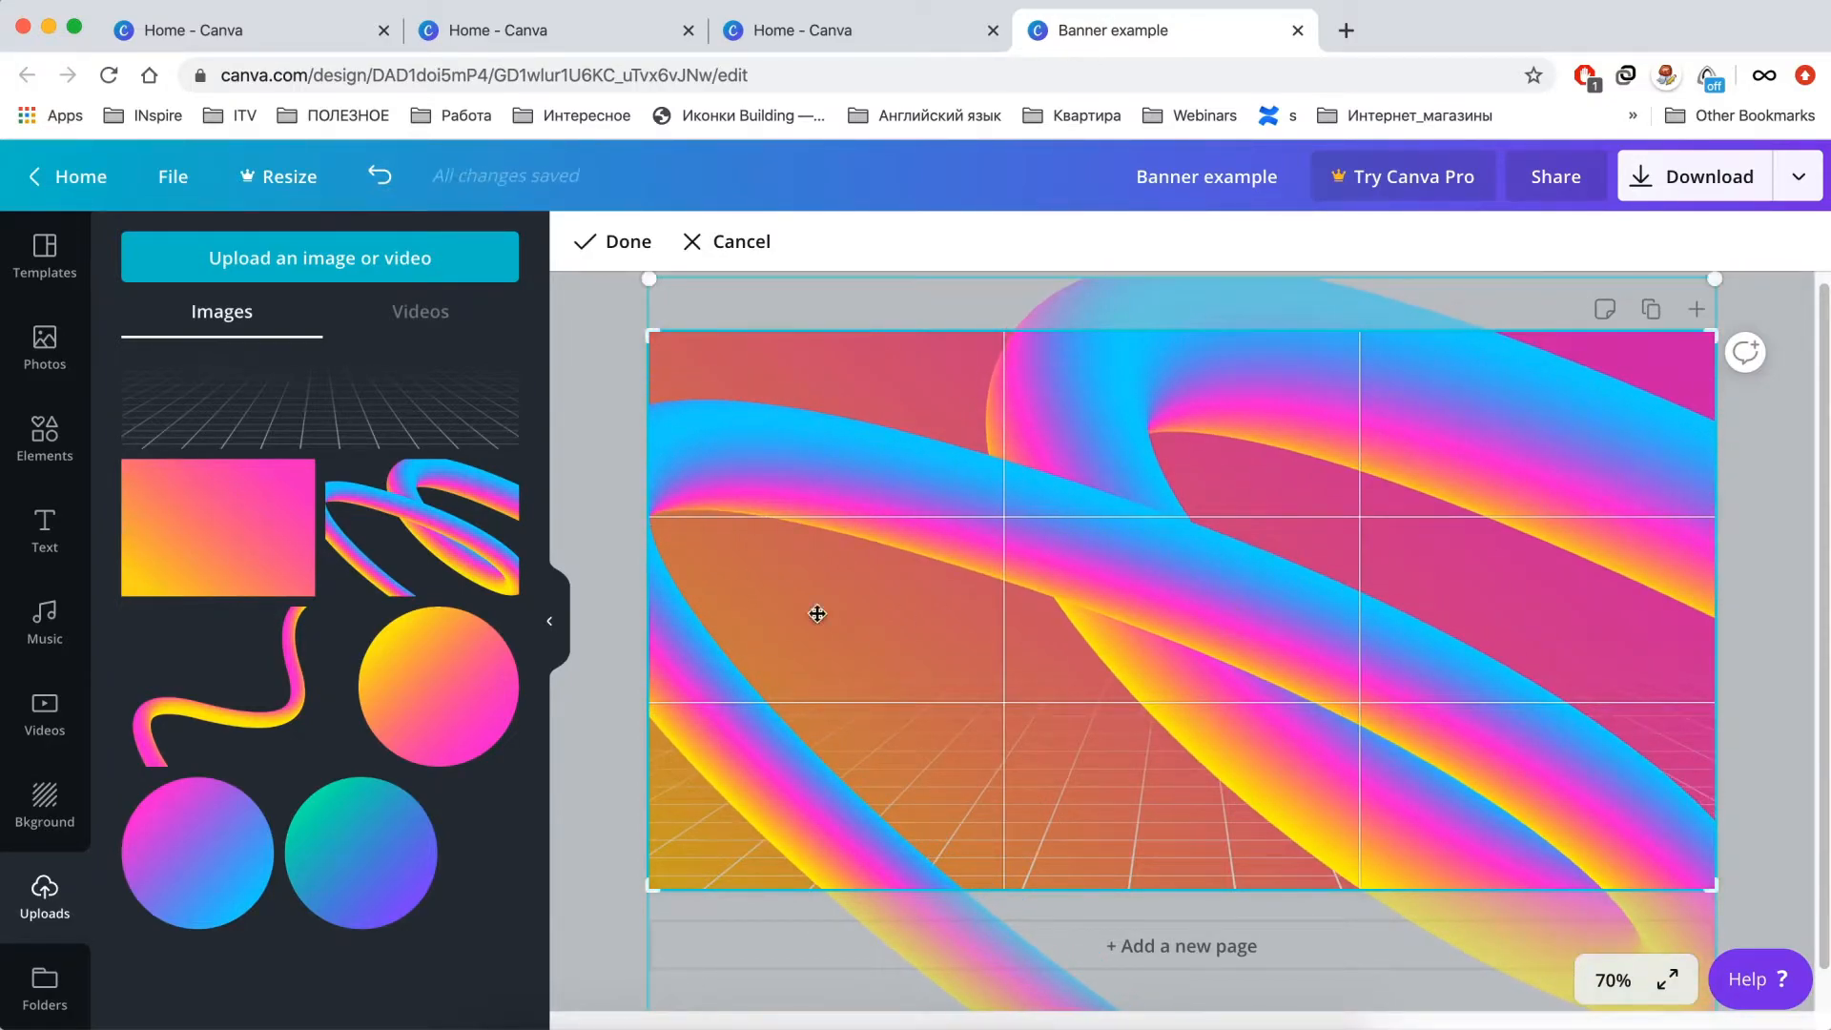
{"action": "left_click", "coordinate": [286, 660]}
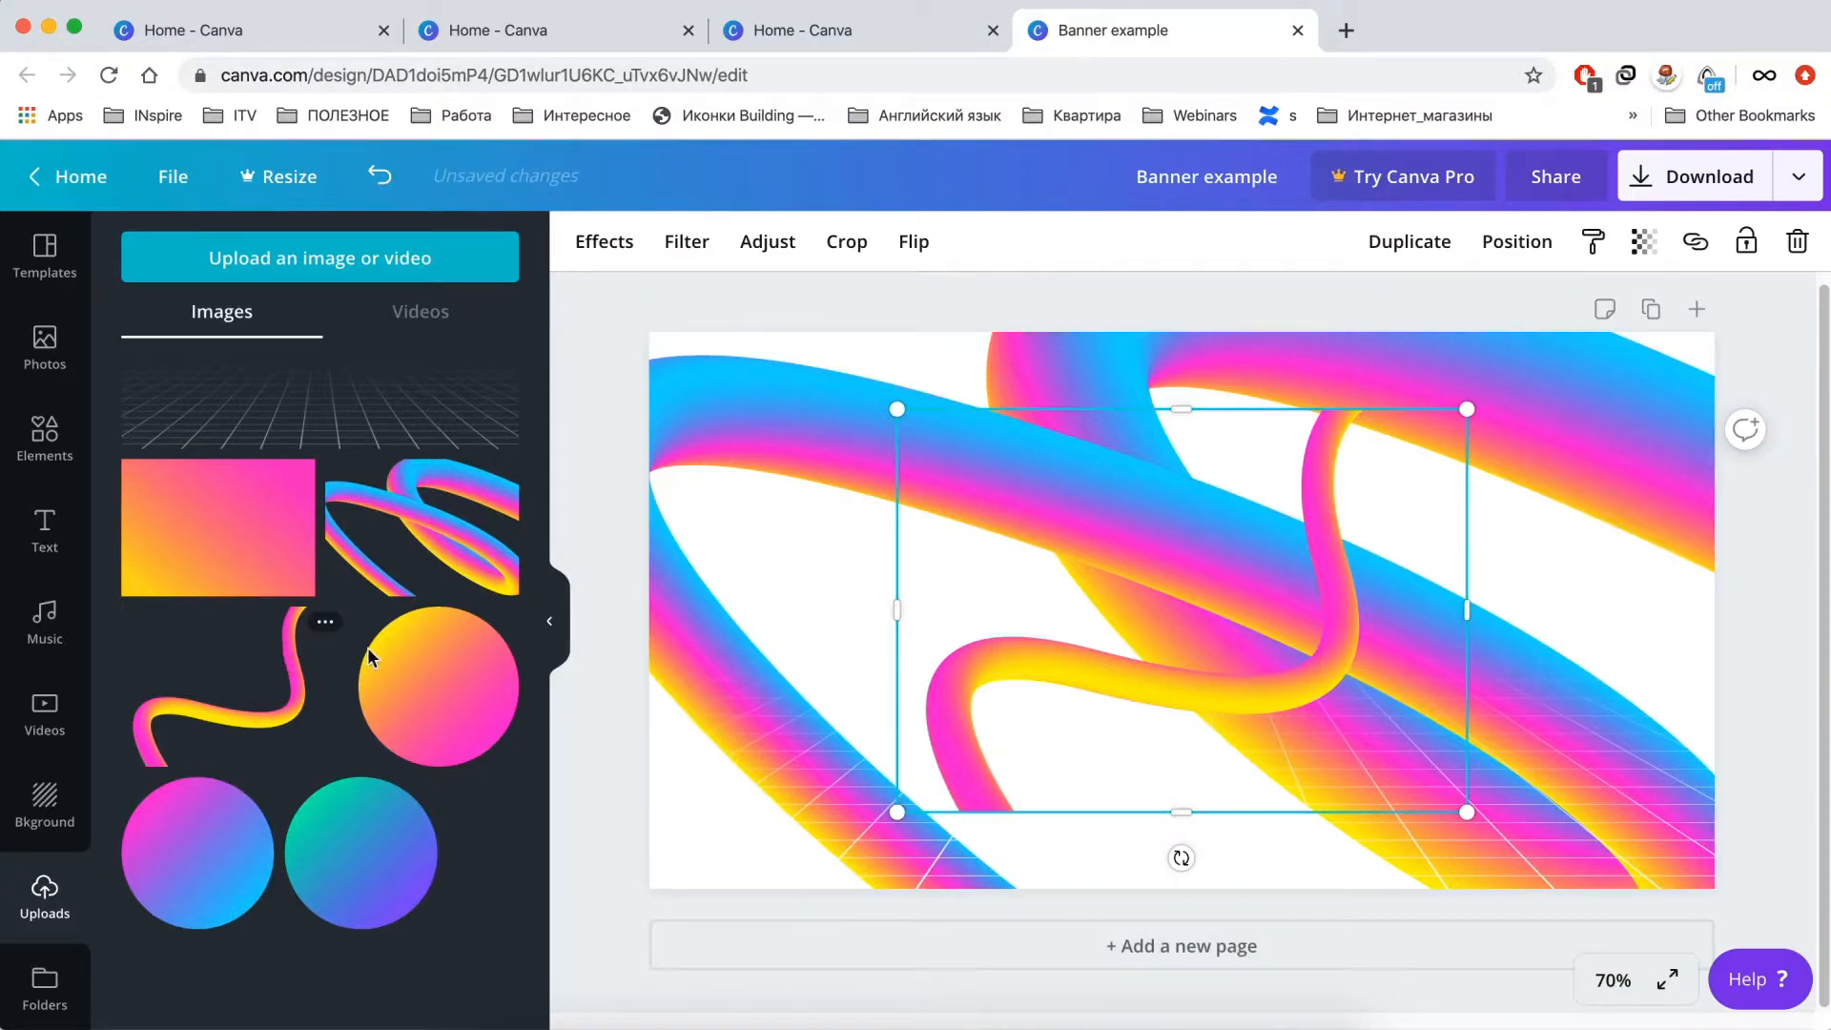
{"action": "key", "text": "super+z"}
Add the wavy pink-yellow ribbon image and stretch its frame to all four edges of the banner
{"action": "left_click", "coordinate": [304, 684]}
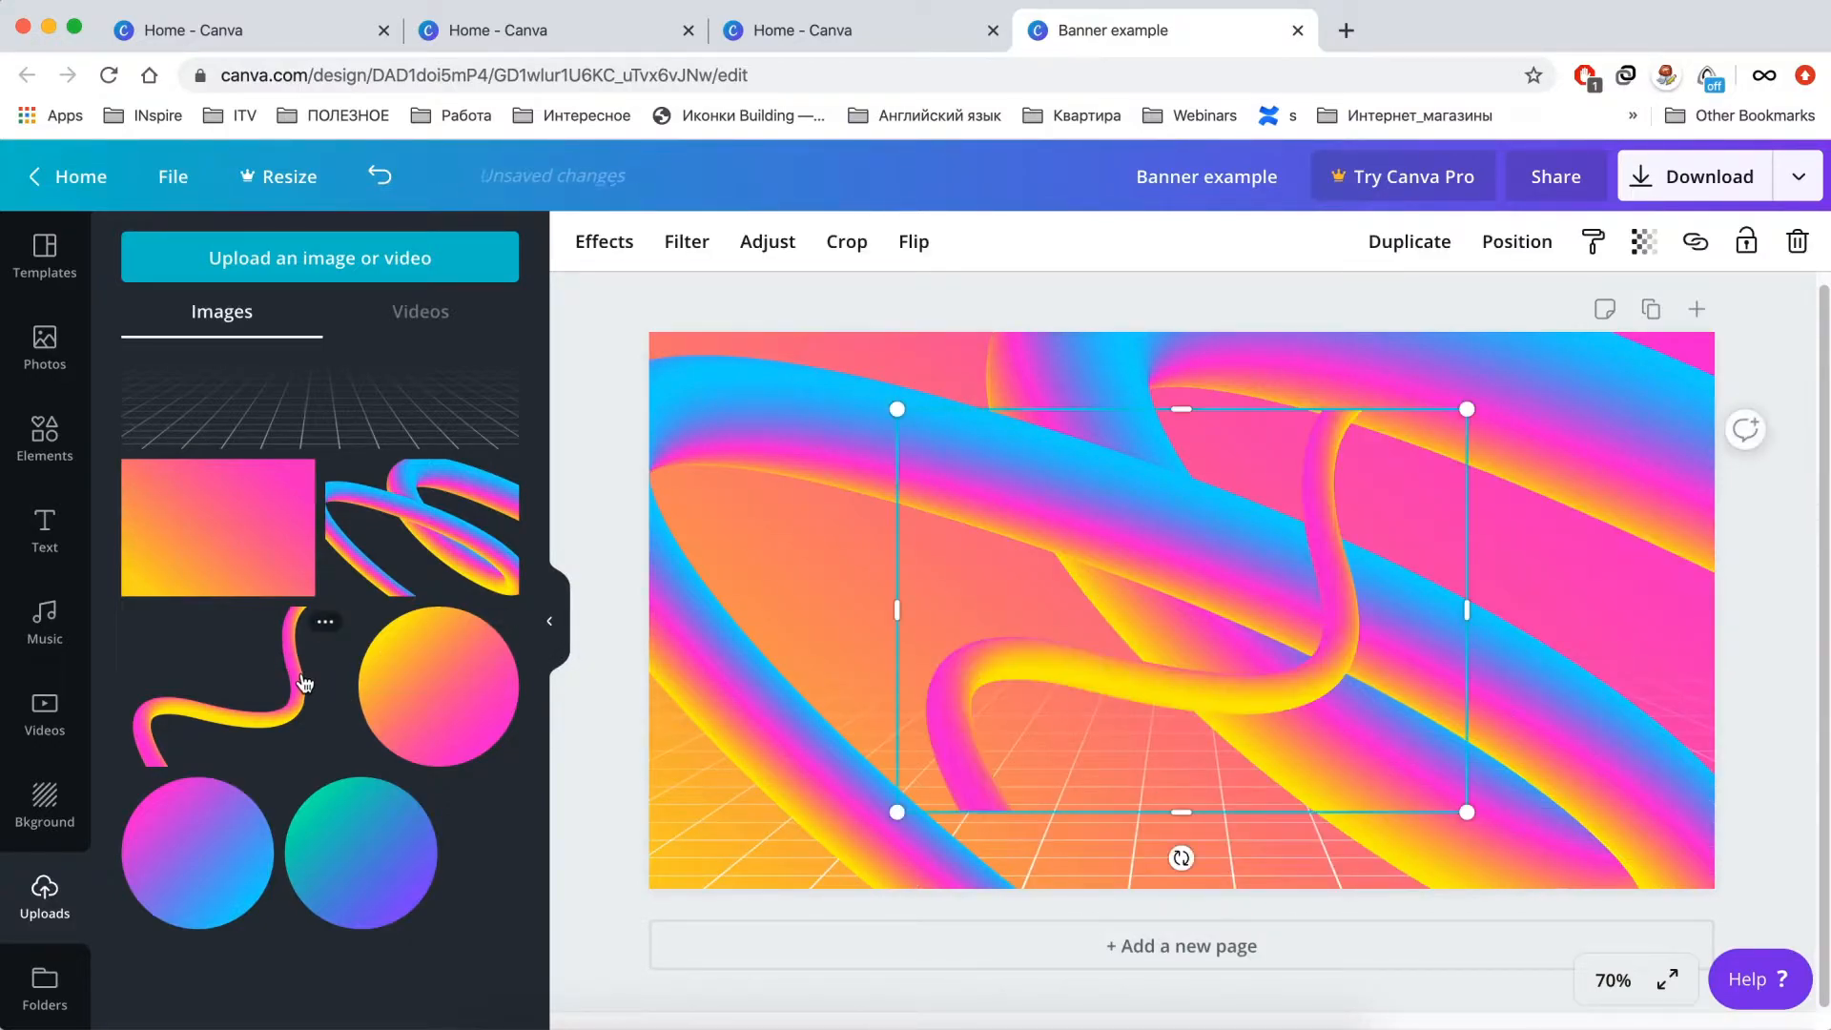
{"action": "left_click_drag", "start_coordinate": [888, 618], "coordinate": [647, 617]}
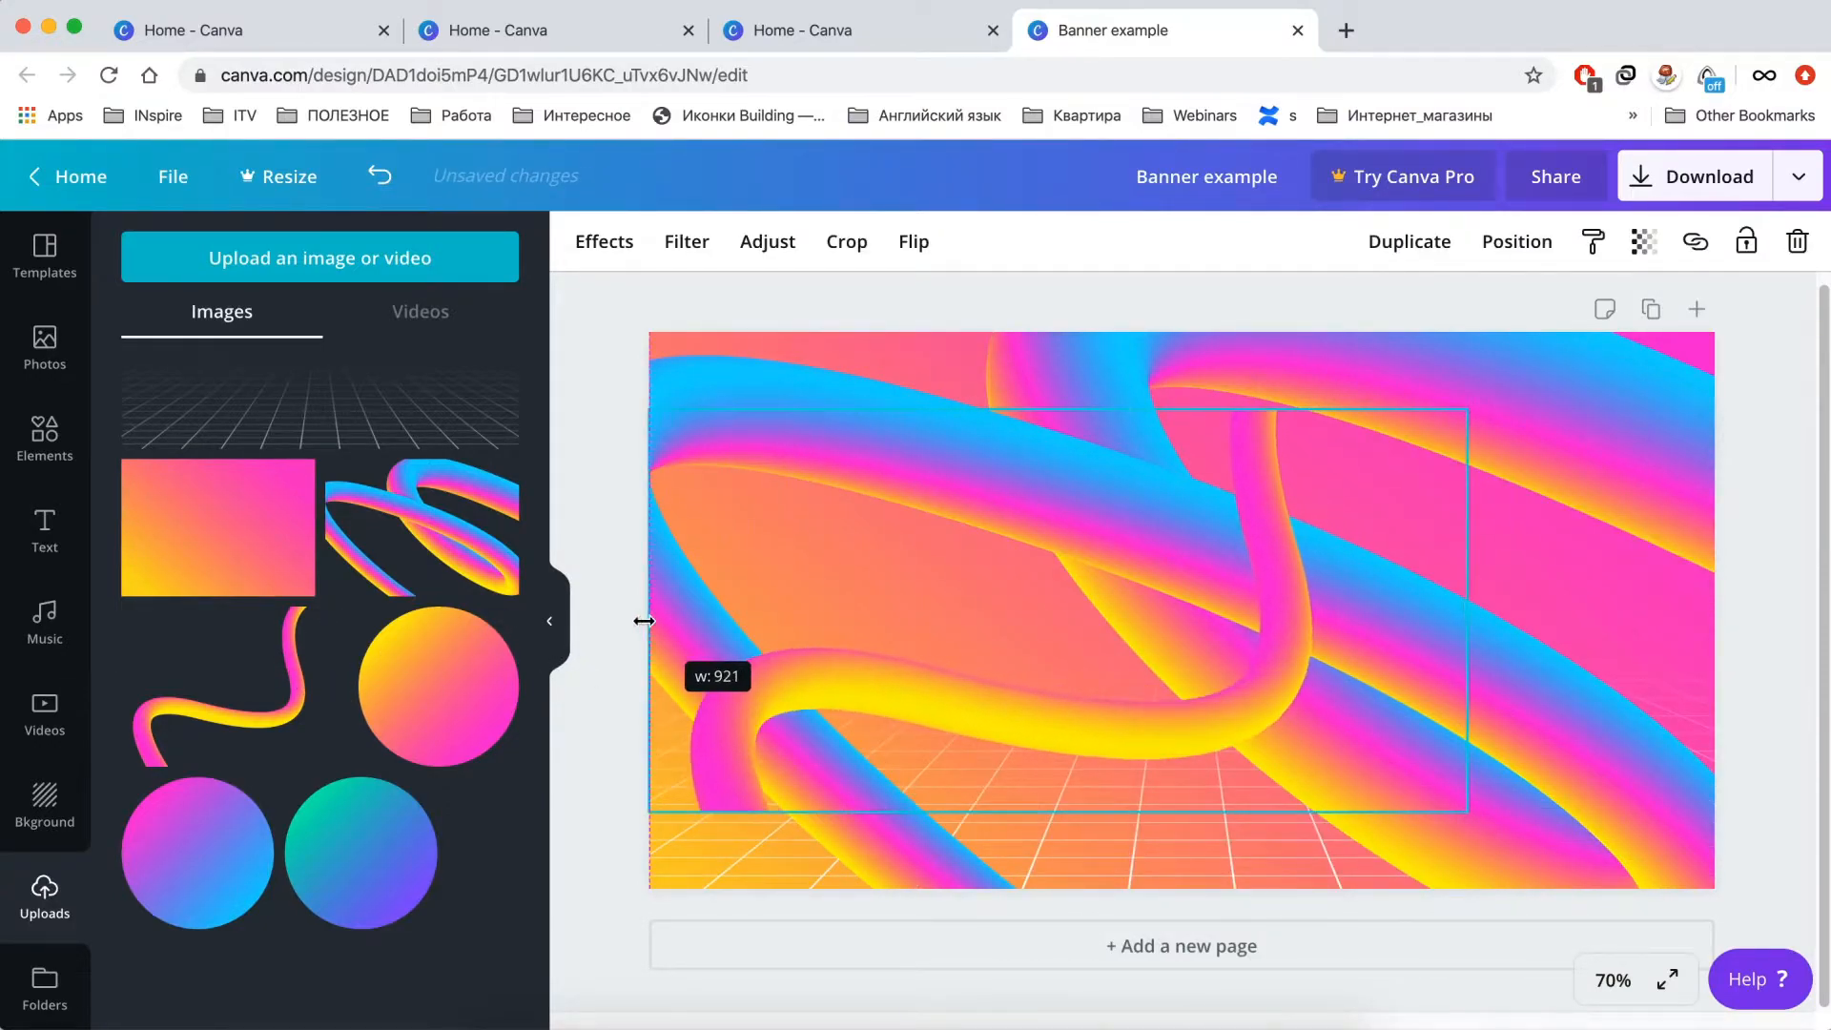
{"action": "left_click_drag", "start_coordinate": [1469, 604], "coordinate": [1714, 605]}
{"action": "left_click_drag", "start_coordinate": [1173, 410], "coordinate": [1173, 332]}
{"action": "left_click_drag", "start_coordinate": [1197, 837], "coordinate": [1197, 888]}
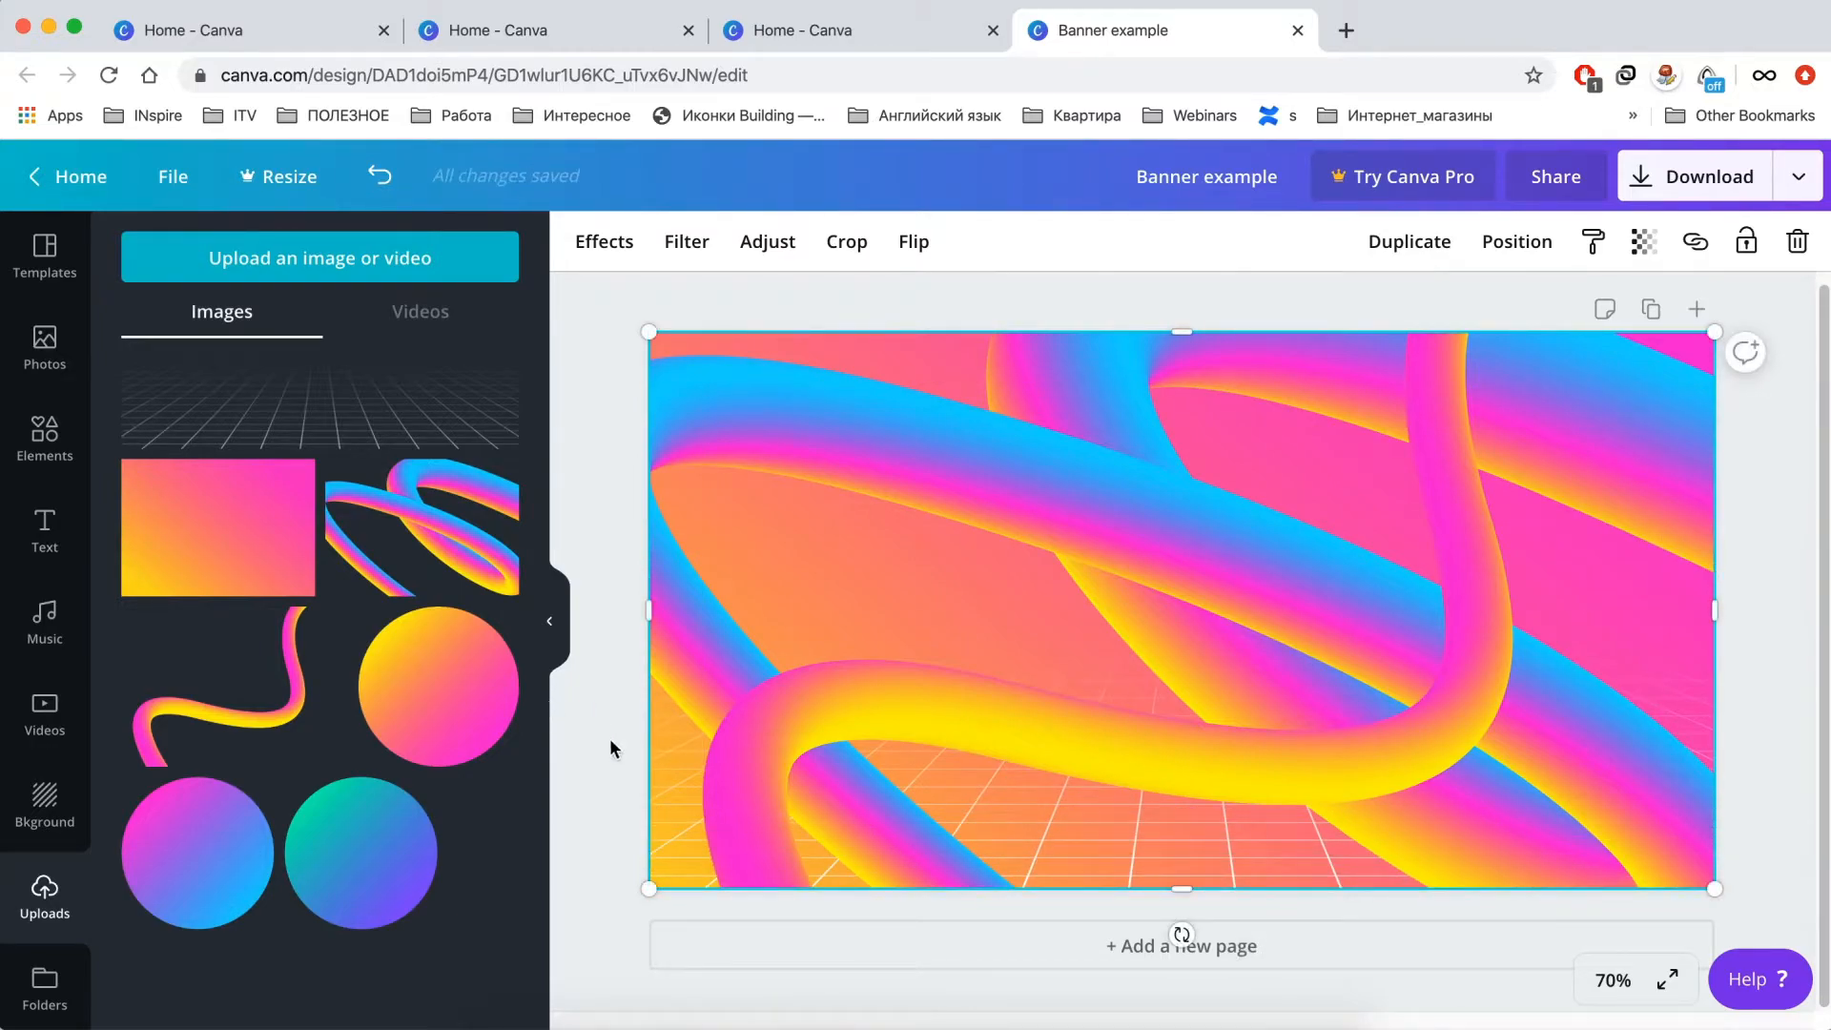
{"action": "key", "text": "Delete"}
{"action": "key", "text": "super+z"}
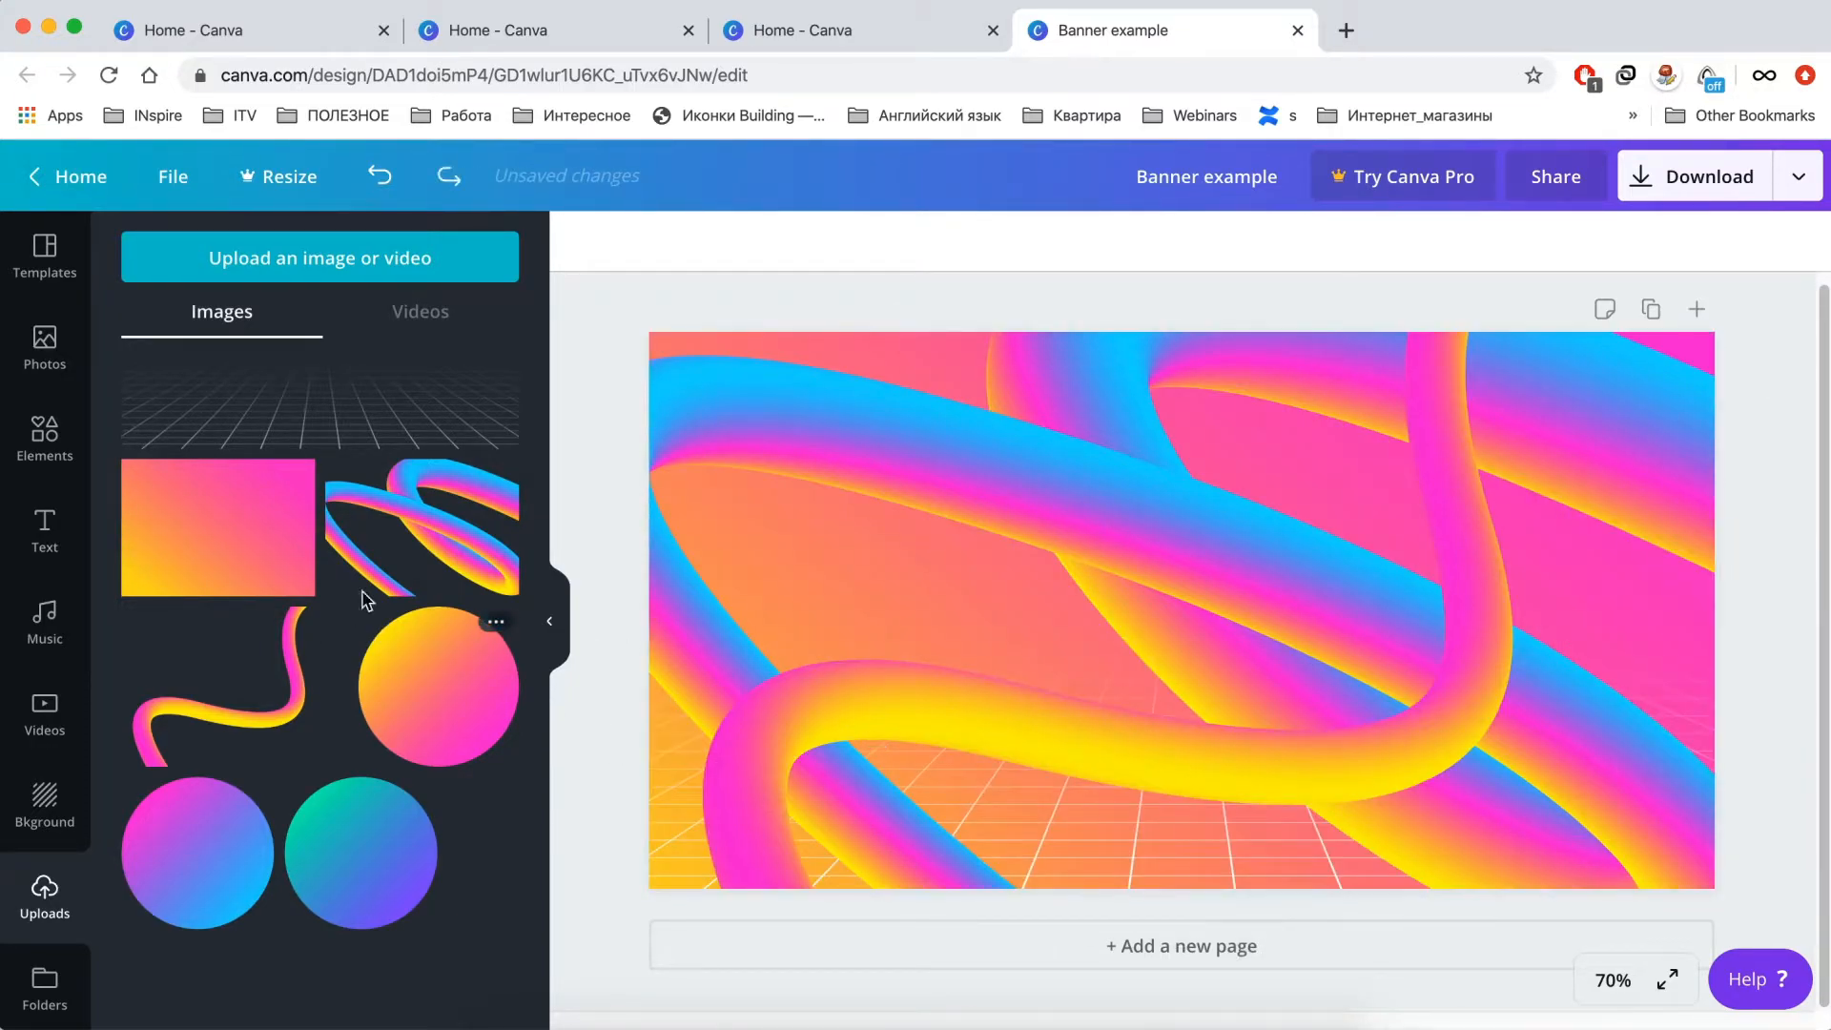
Insert the "DAZZLE eau de parfum" text combination onto the banner
{"action": "left_click", "coordinate": [32, 536]}
{"action": "scroll", "coordinate": [355, 735], "scroll_direction": "down", "scroll_amount": 8}
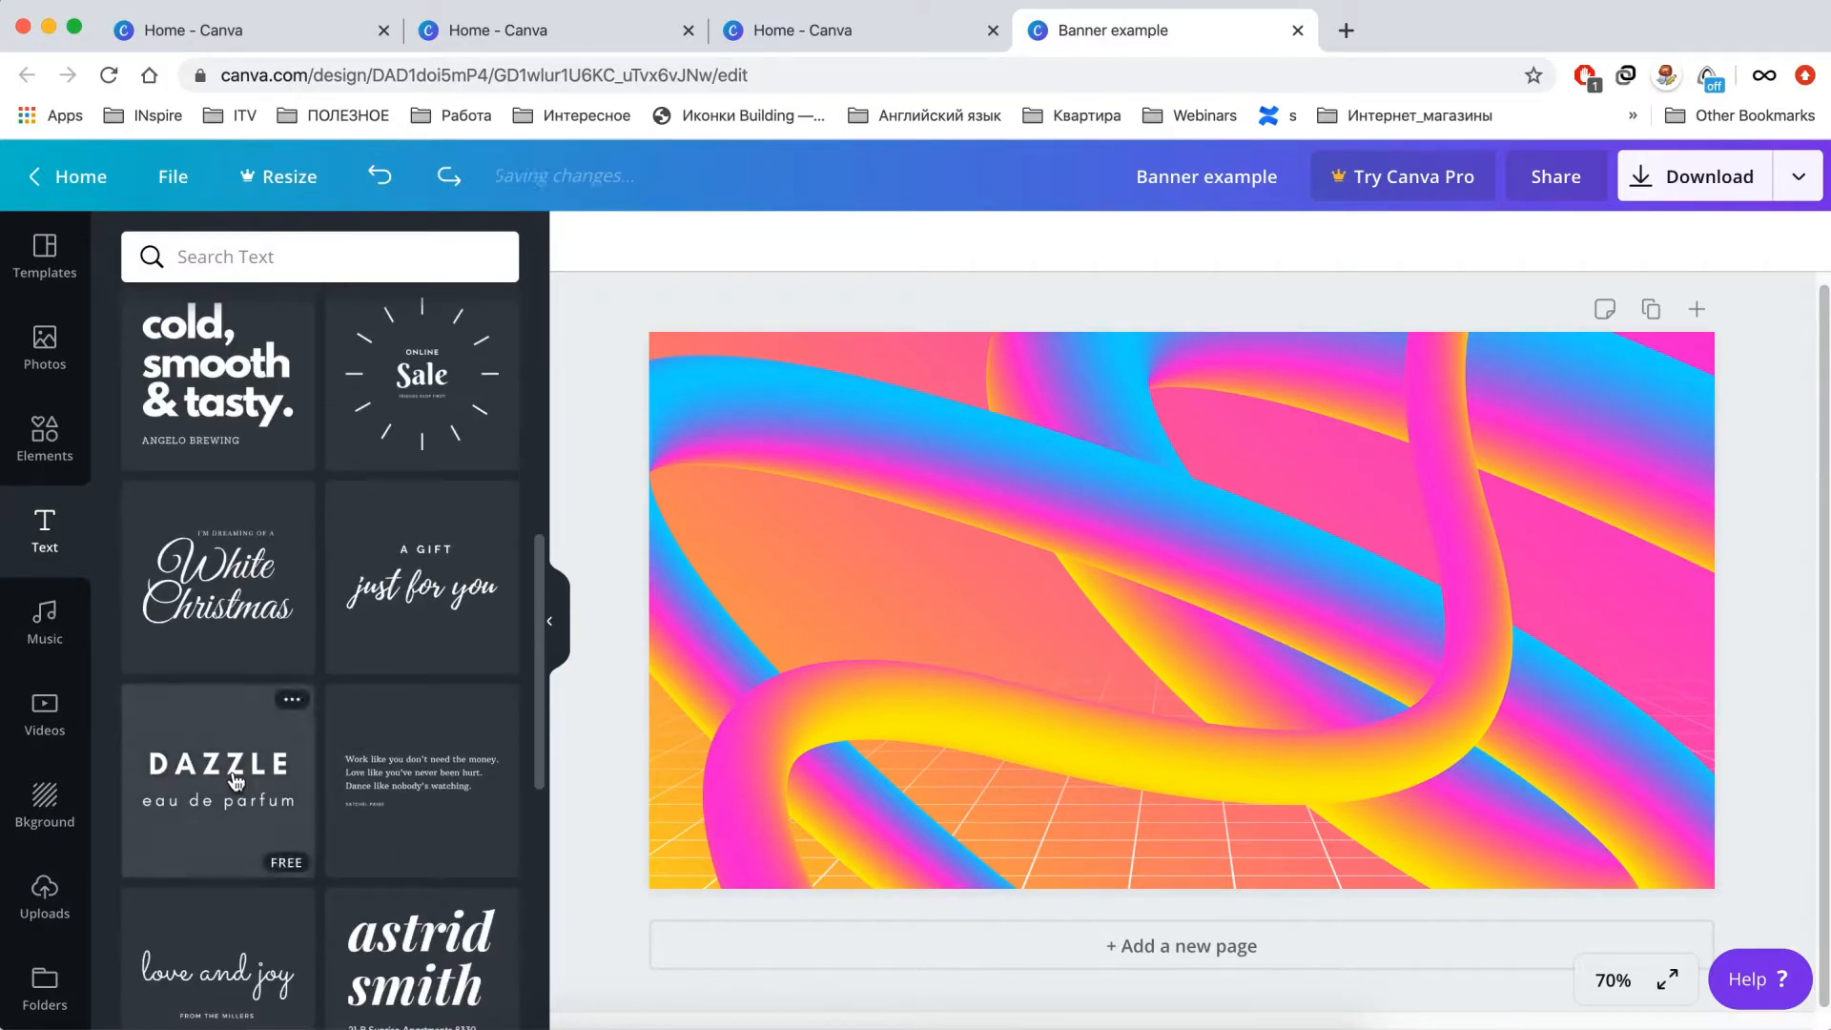
{"action": "left_click", "coordinate": [236, 779]}
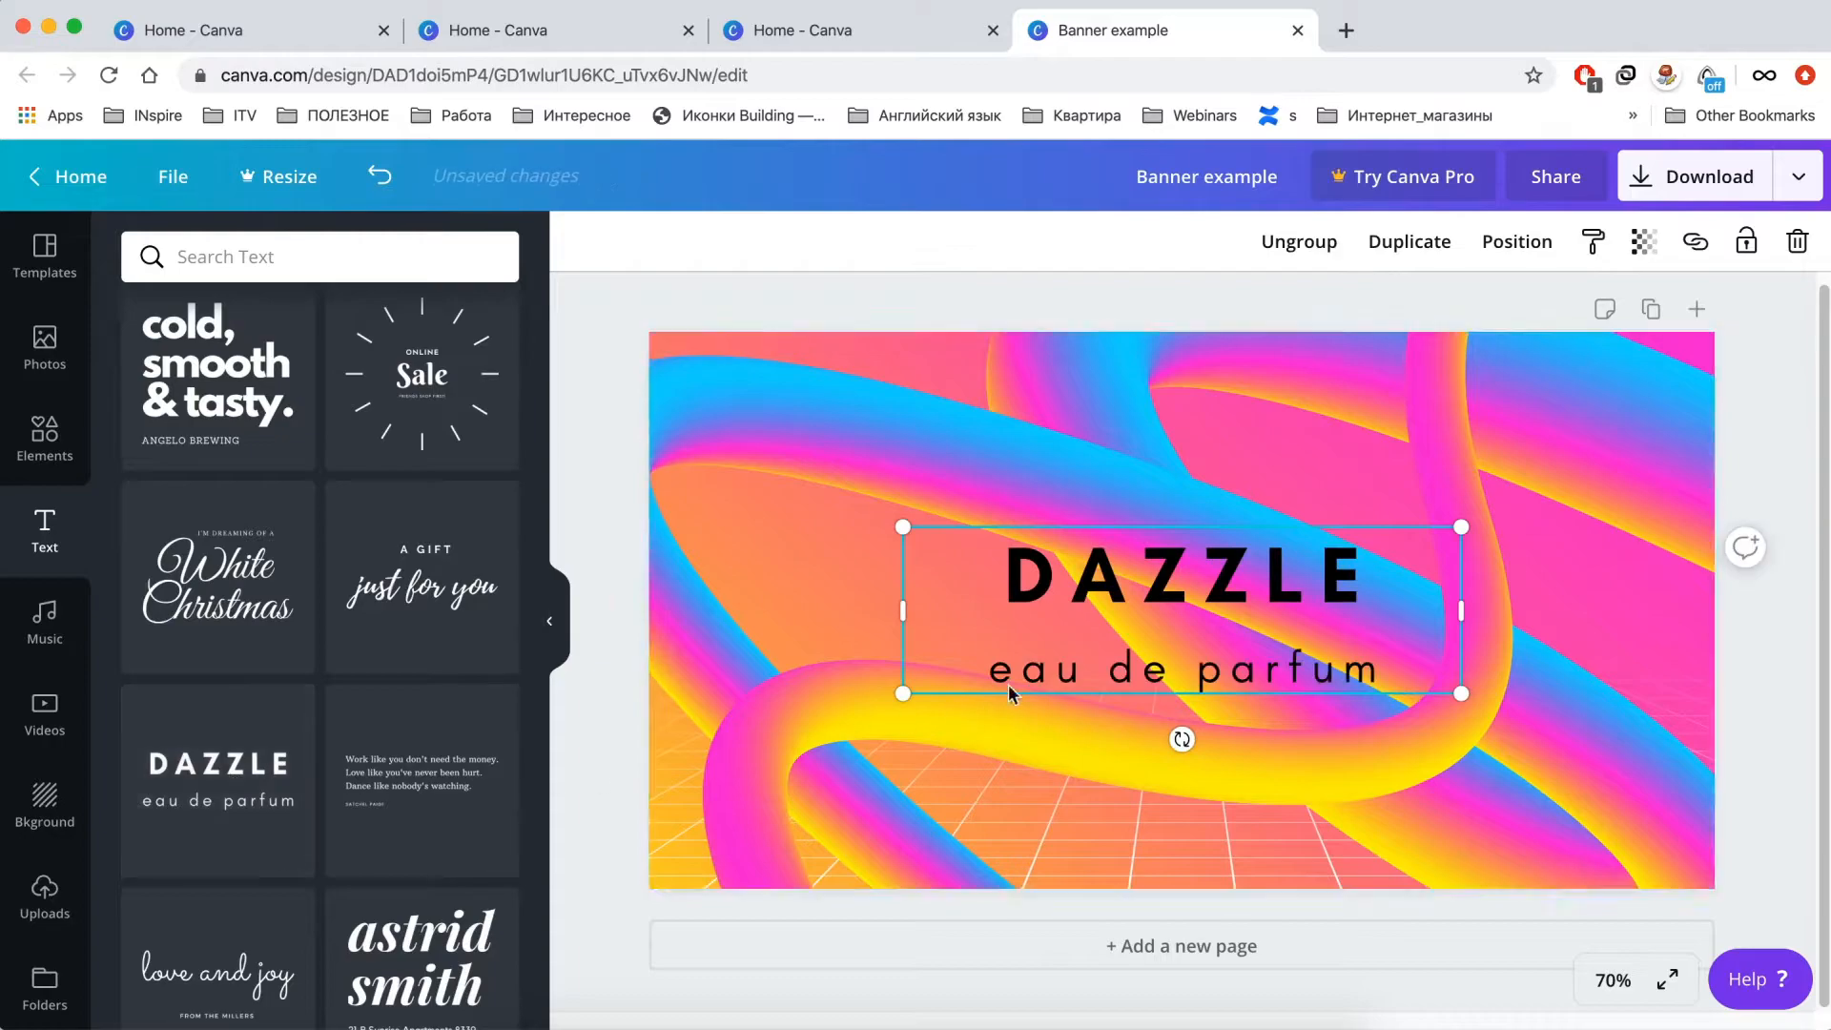
Change the colour of both the DAZZLE heading and the "eau de parfum" line to white
{"action": "left_click", "coordinate": [1168, 615]}
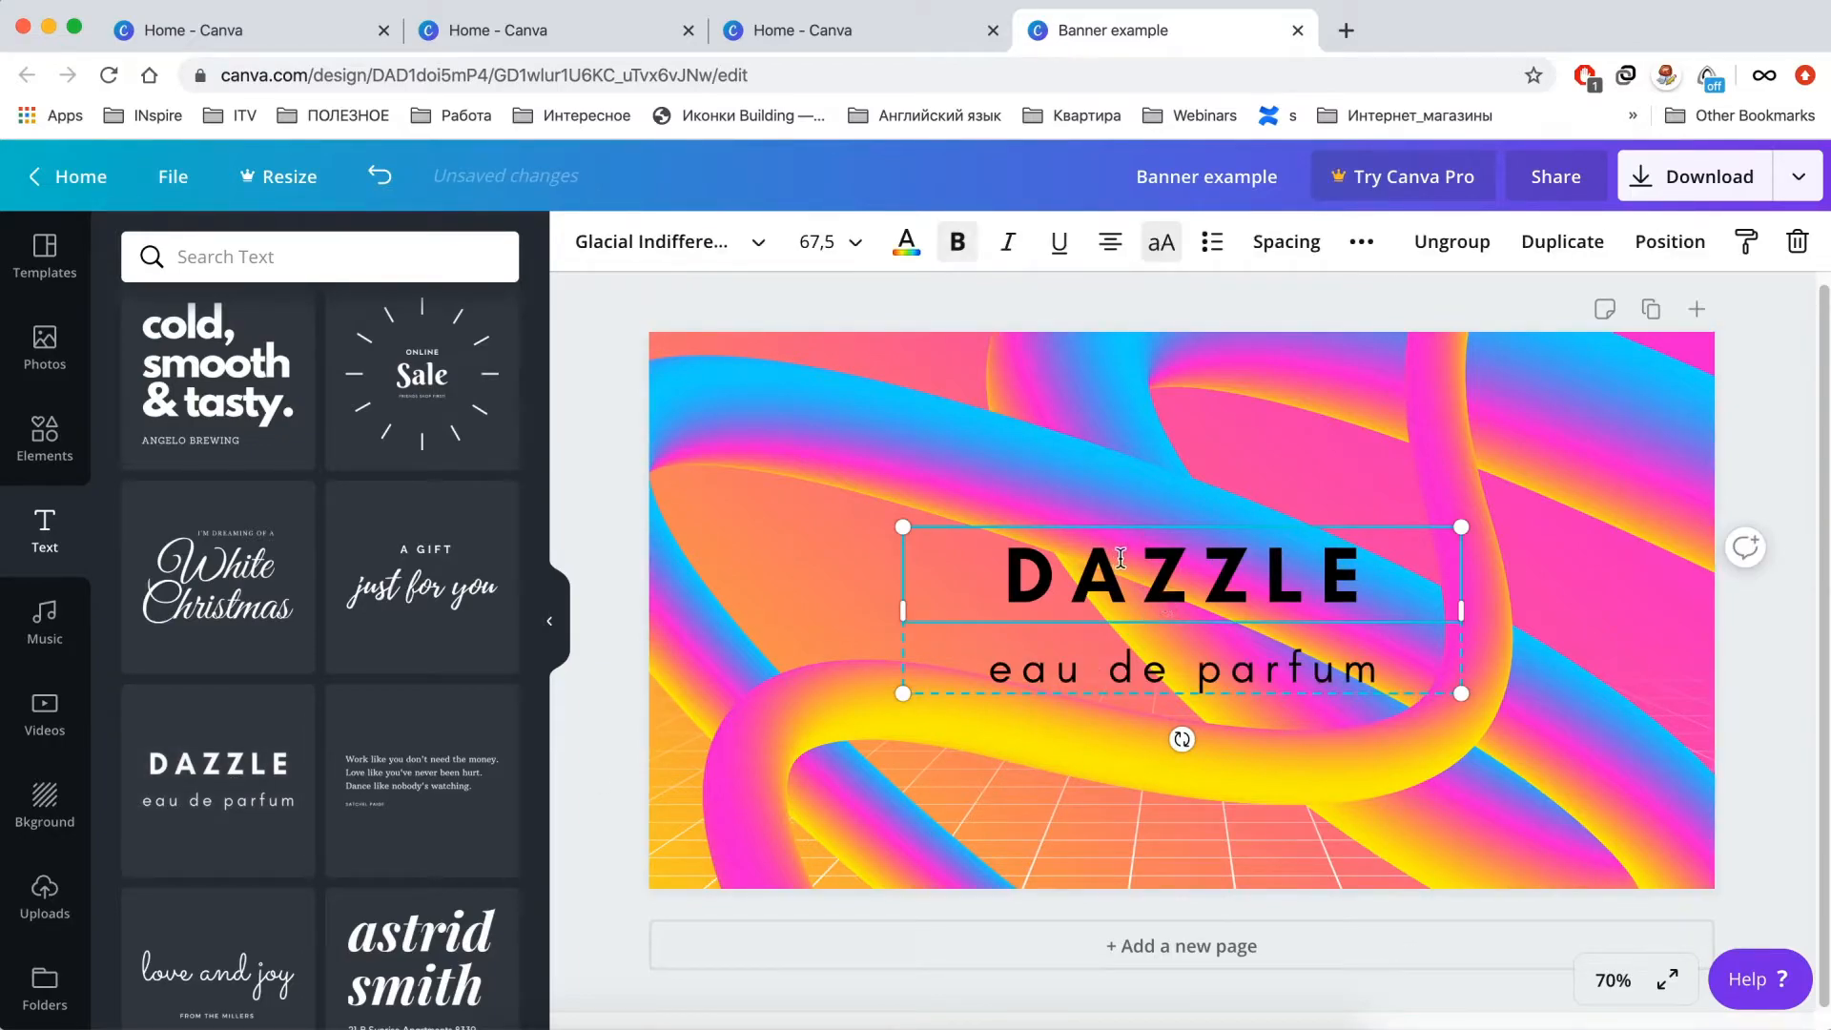
{"action": "left_click", "coordinate": [1167, 616]}
{"action": "left_click", "coordinate": [906, 243]}
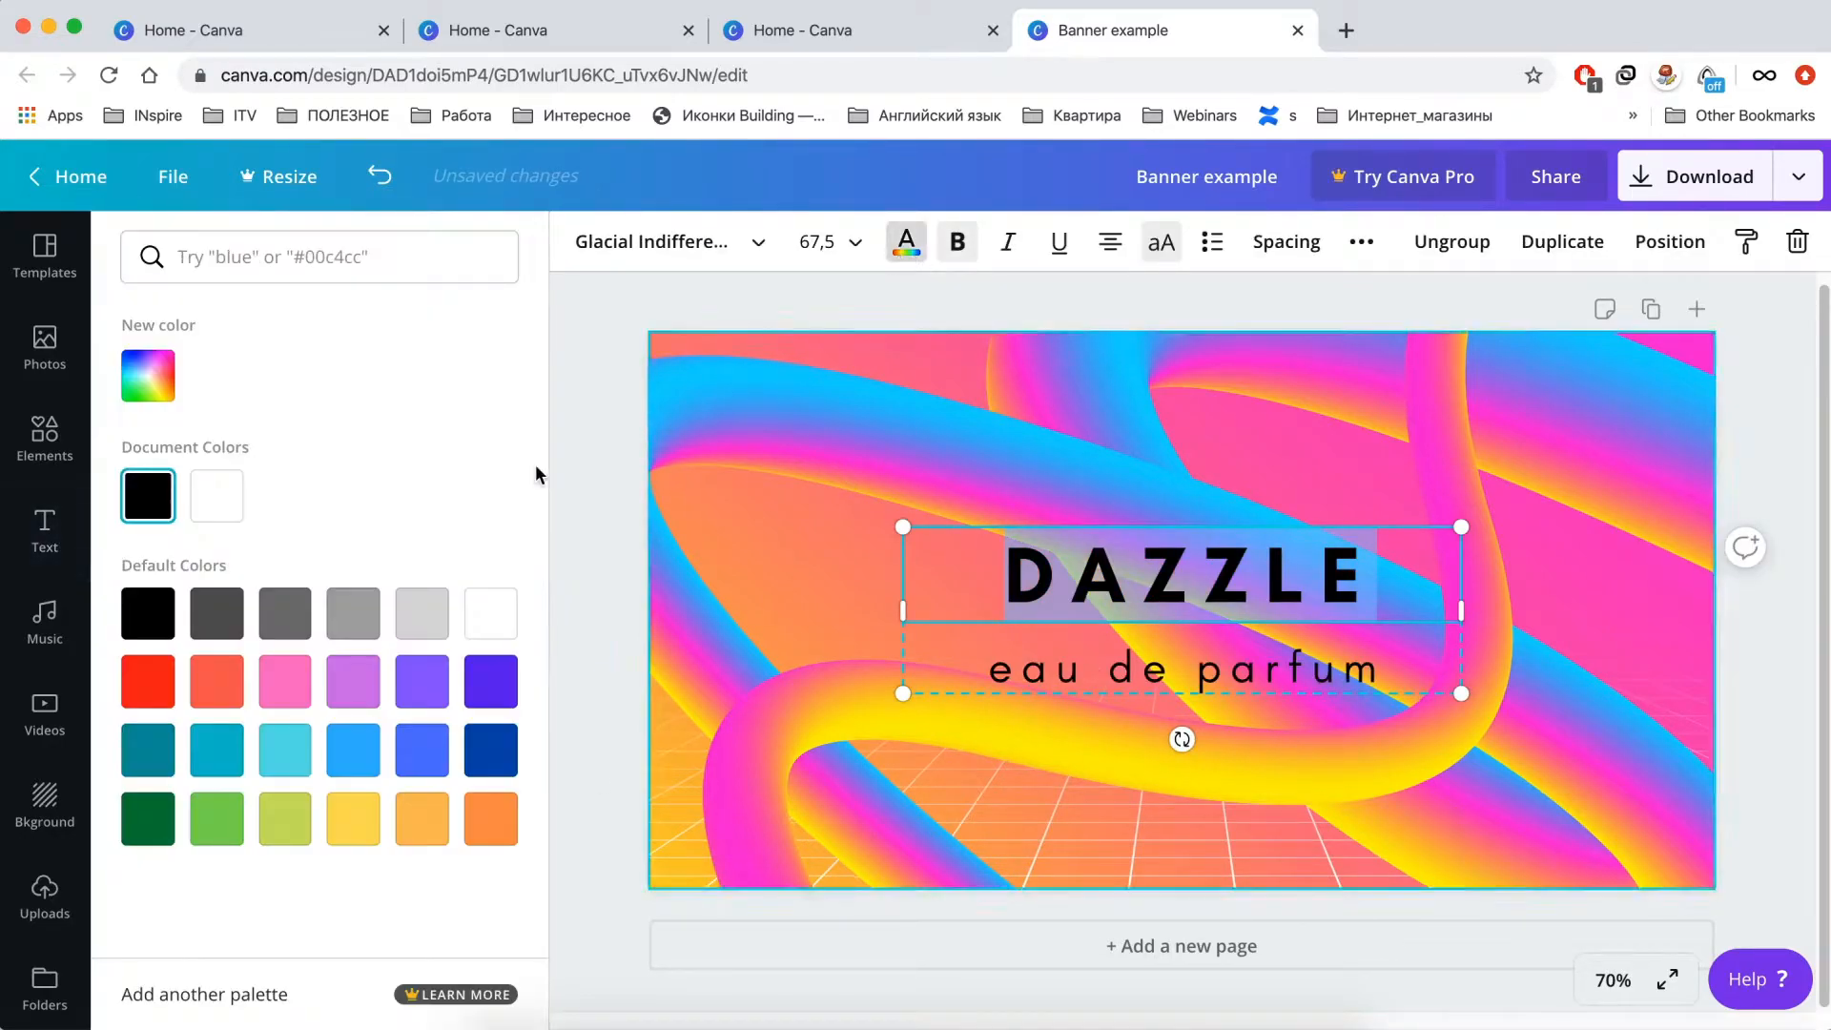
{"action": "left_click", "coordinate": [235, 522]}
{"action": "left_click", "coordinate": [1052, 676]}
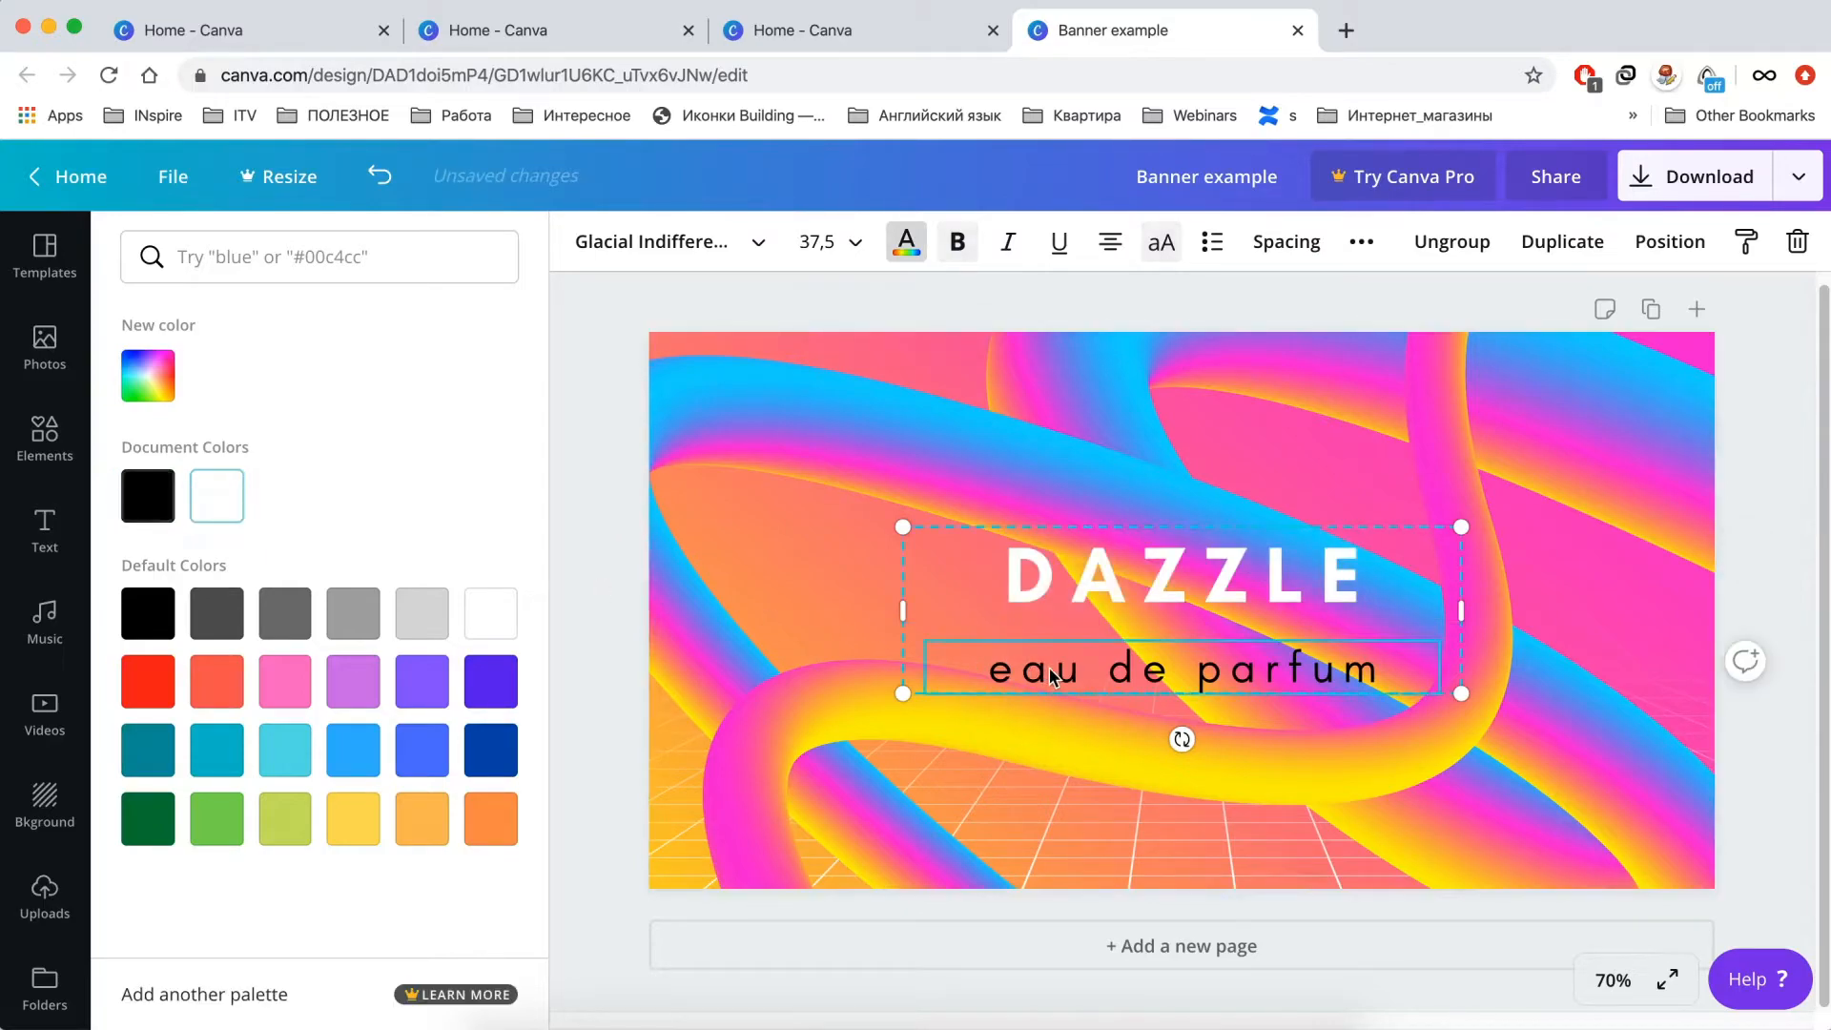
{"action": "left_click", "coordinate": [215, 497]}
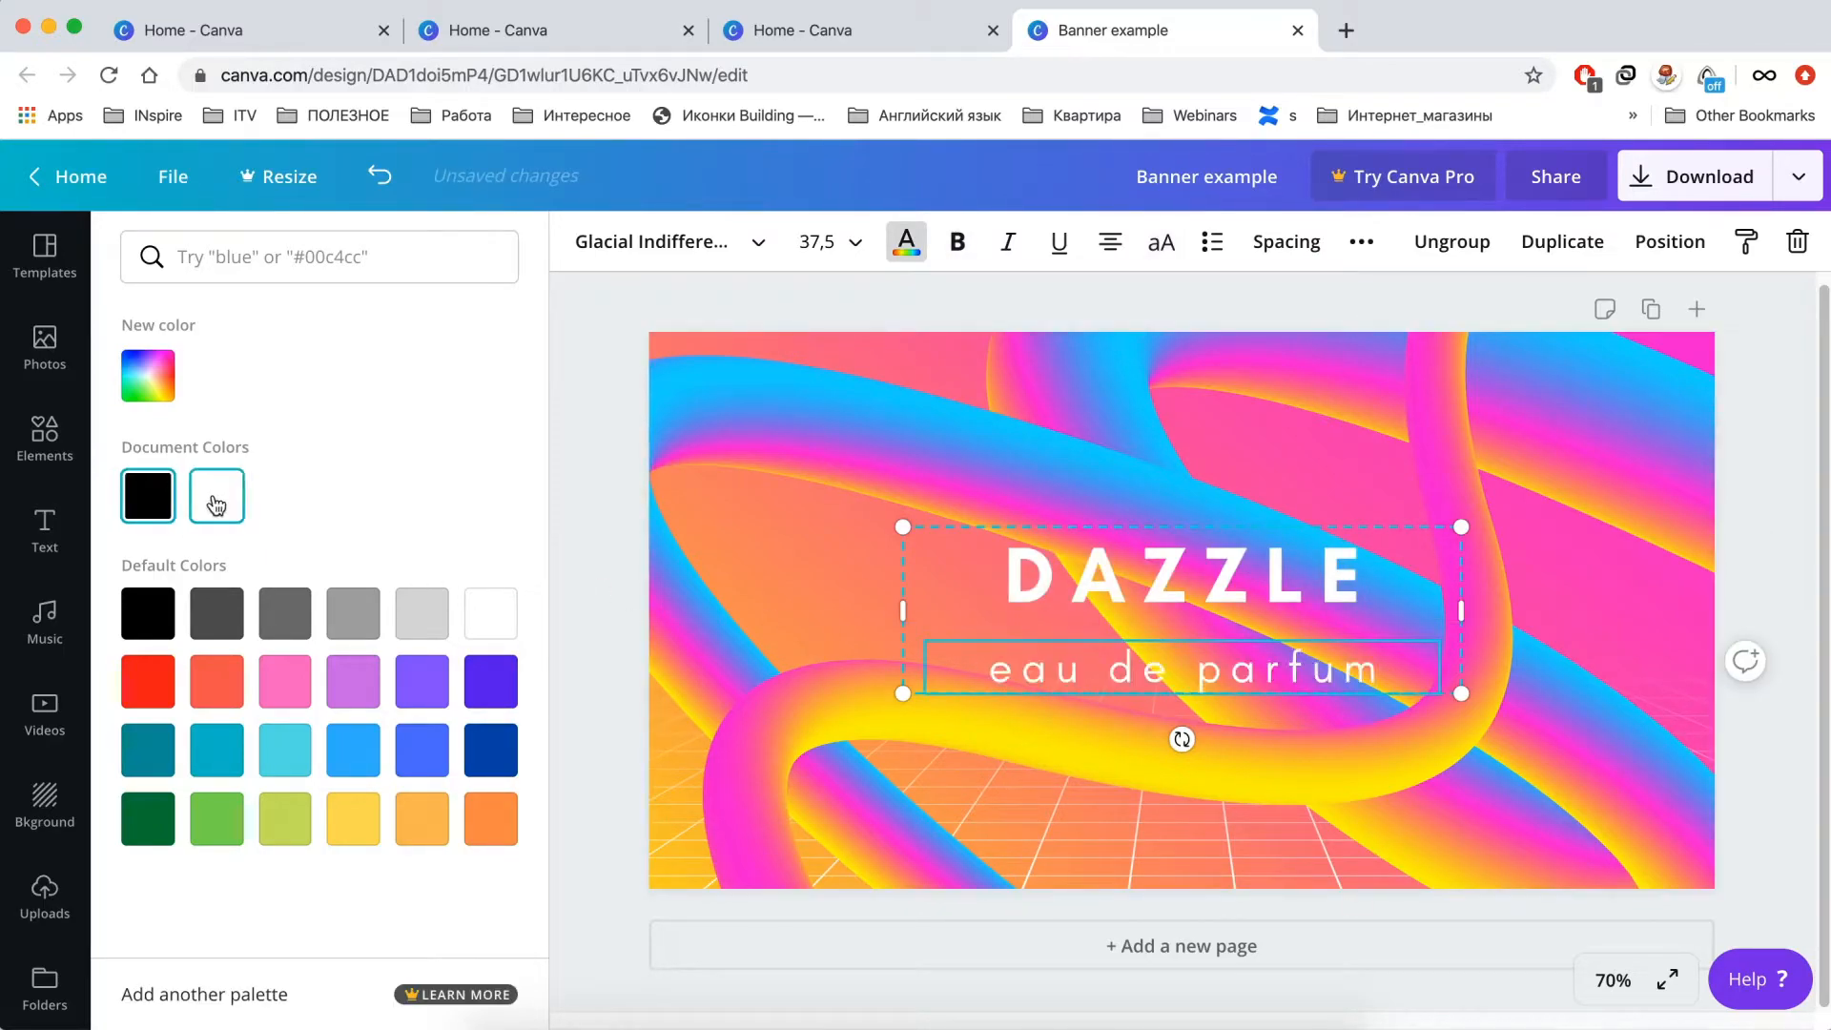
{"action": "left_click", "coordinate": [565, 516]}
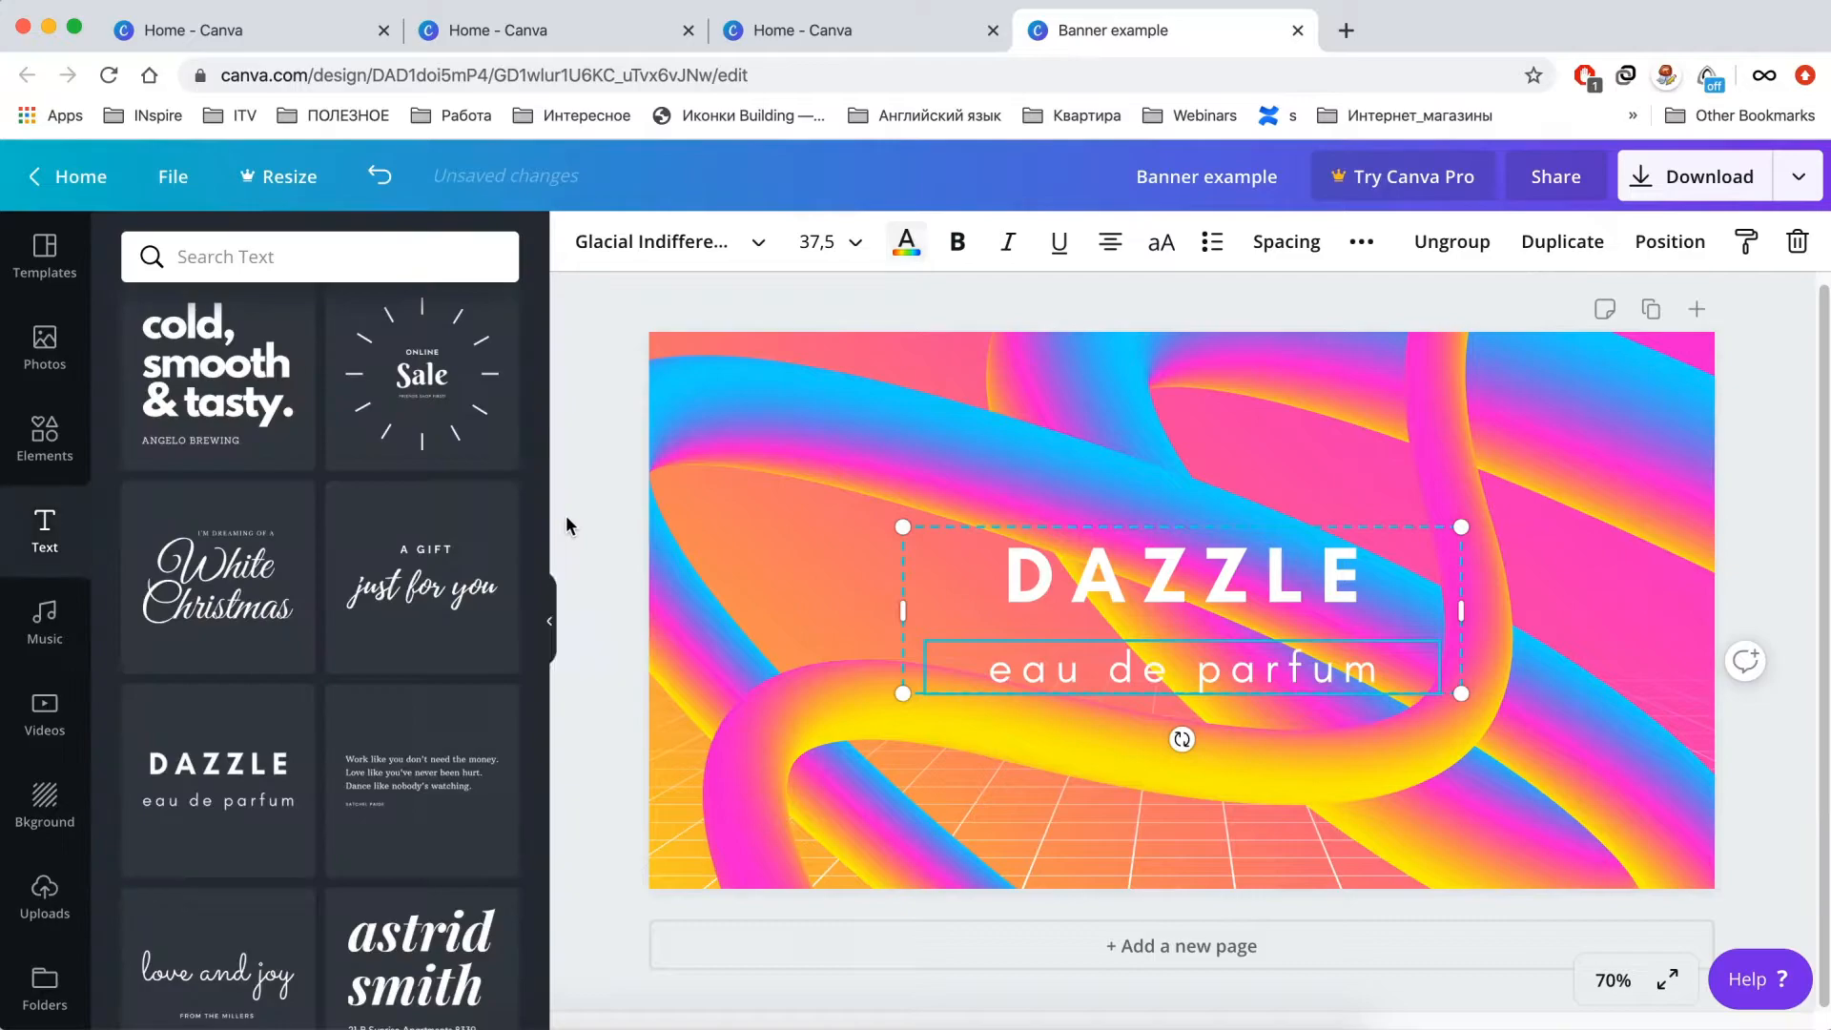
Insert the sharp-cornered outlined square from the shapes and reshape it into a wide frame around the text
{"action": "left_click", "coordinate": [64, 445]}
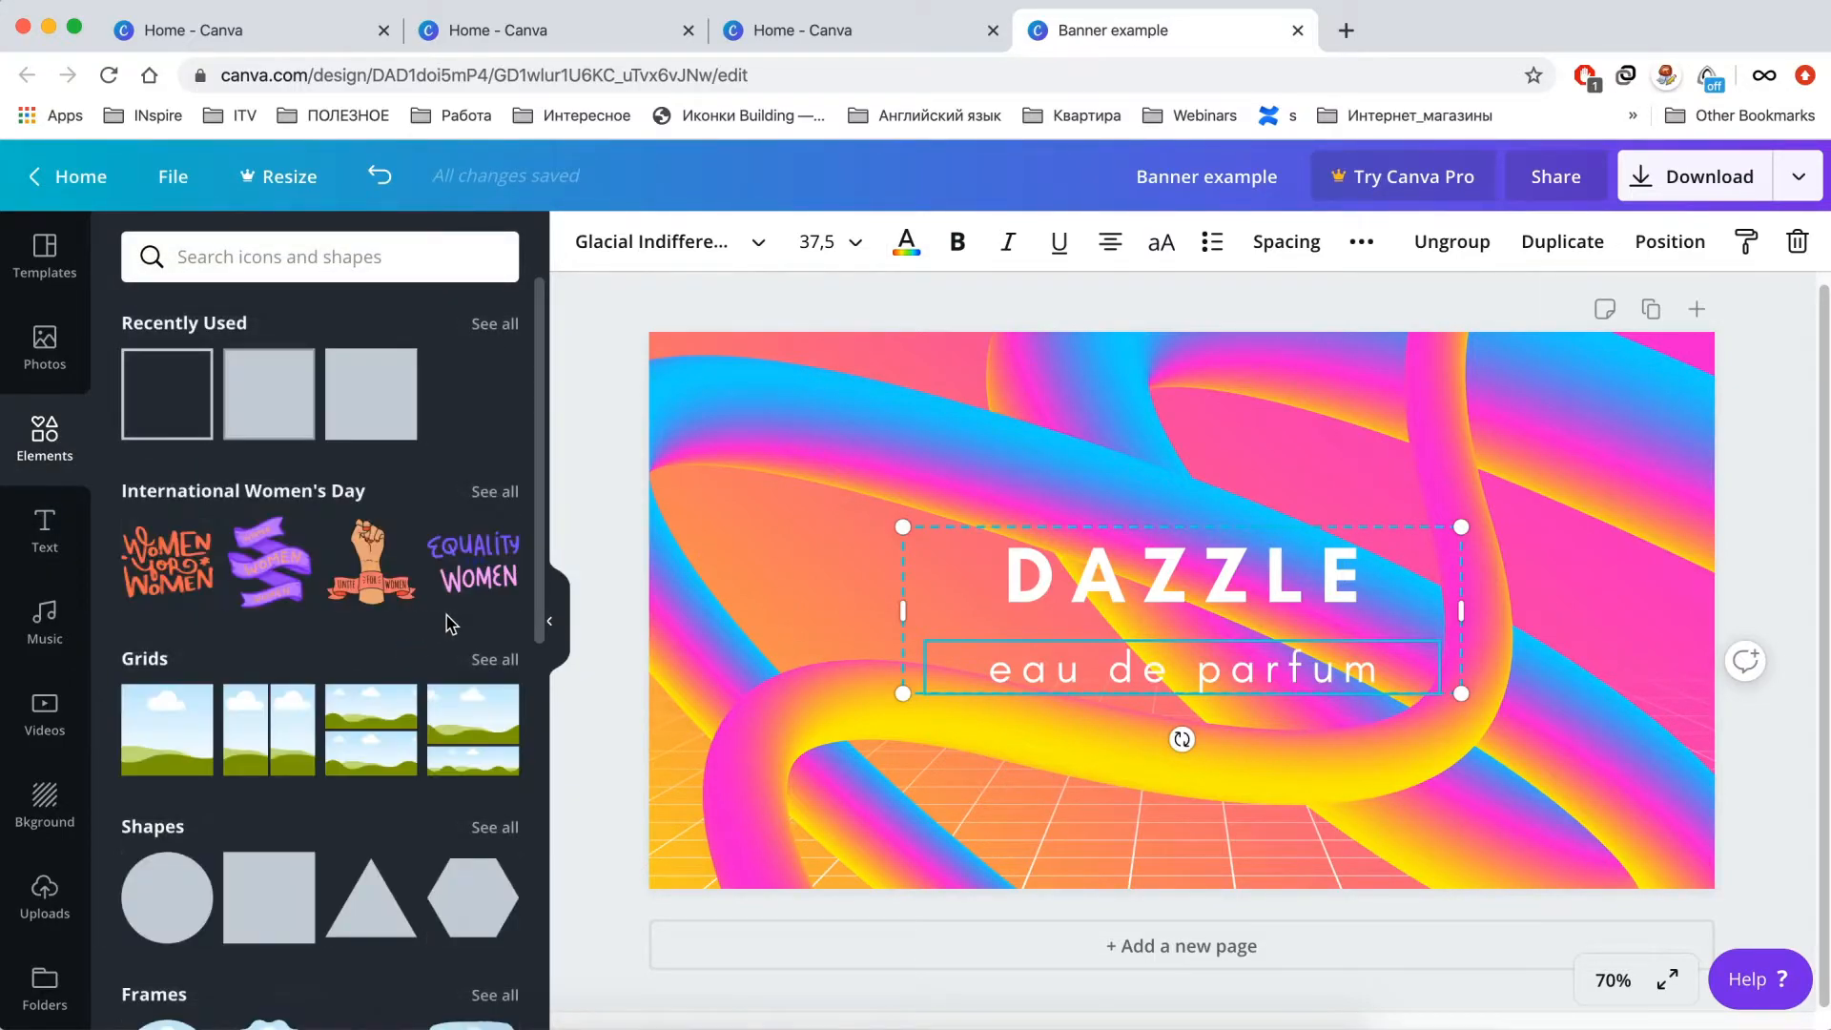
{"action": "scroll", "coordinate": [456, 657], "scroll_direction": "down", "scroll_amount": 2}
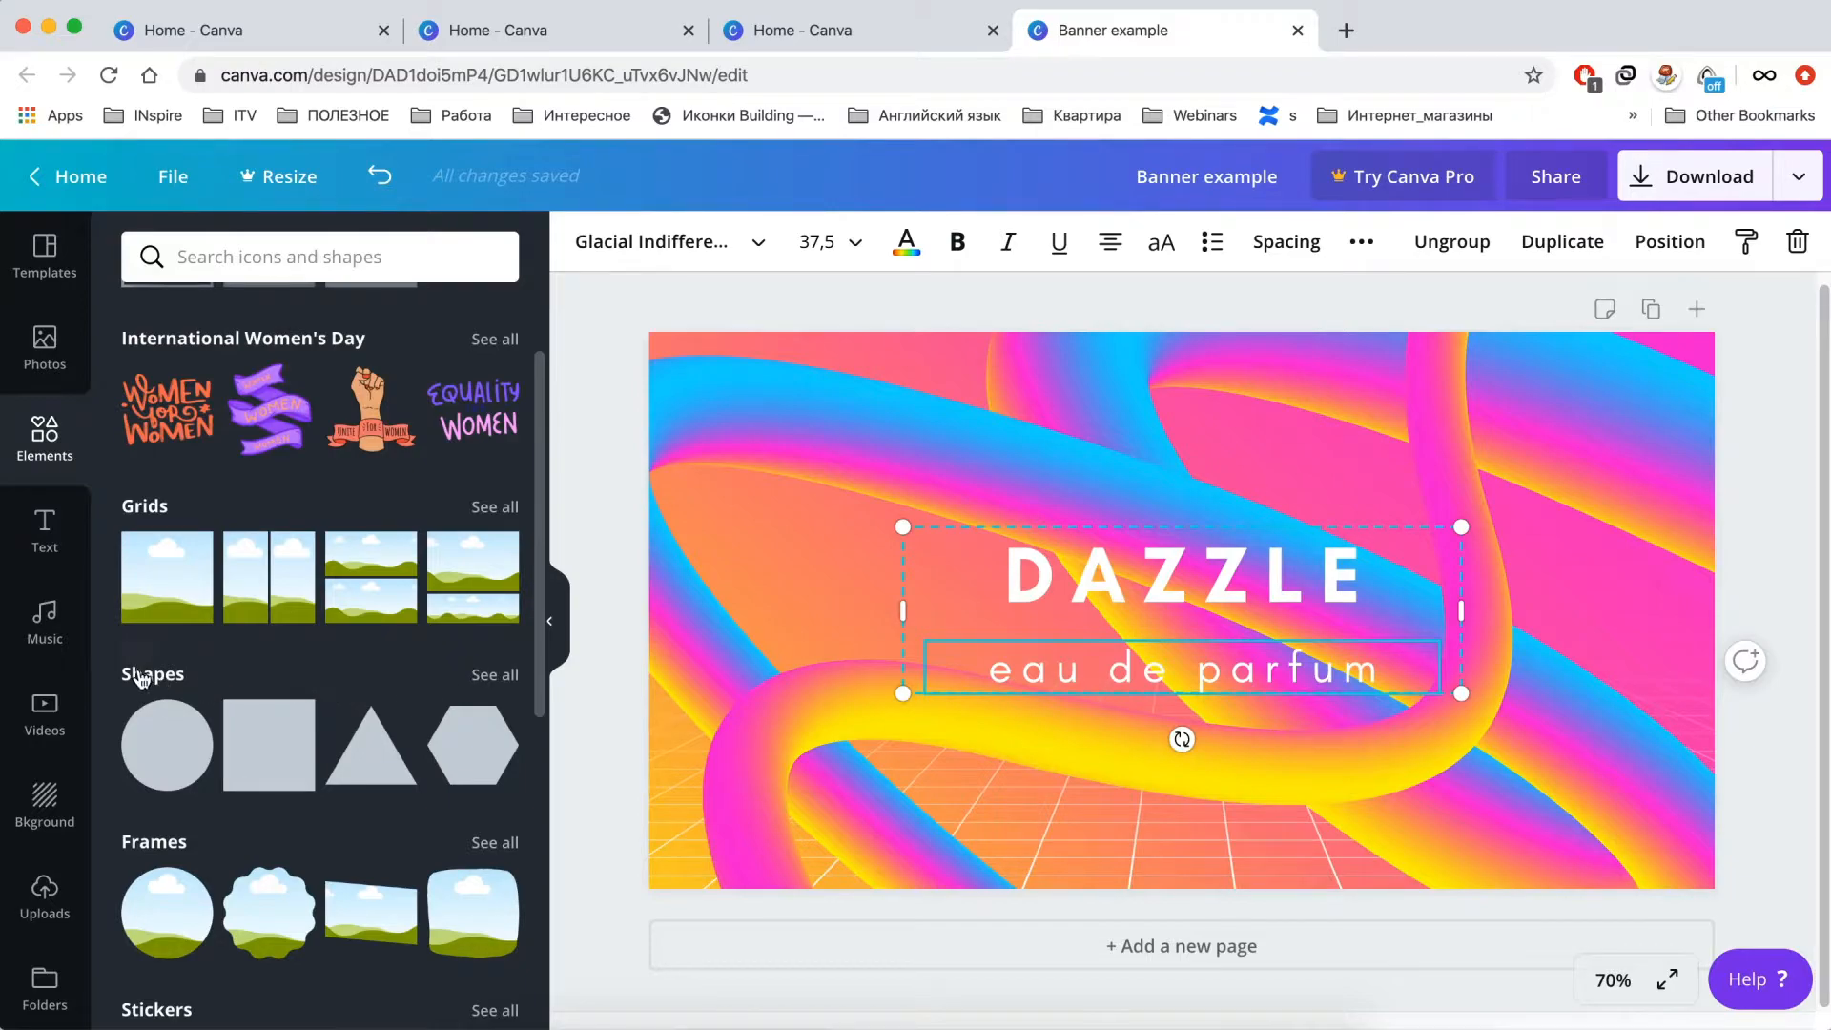
{"action": "left_click", "coordinate": [496, 675]}
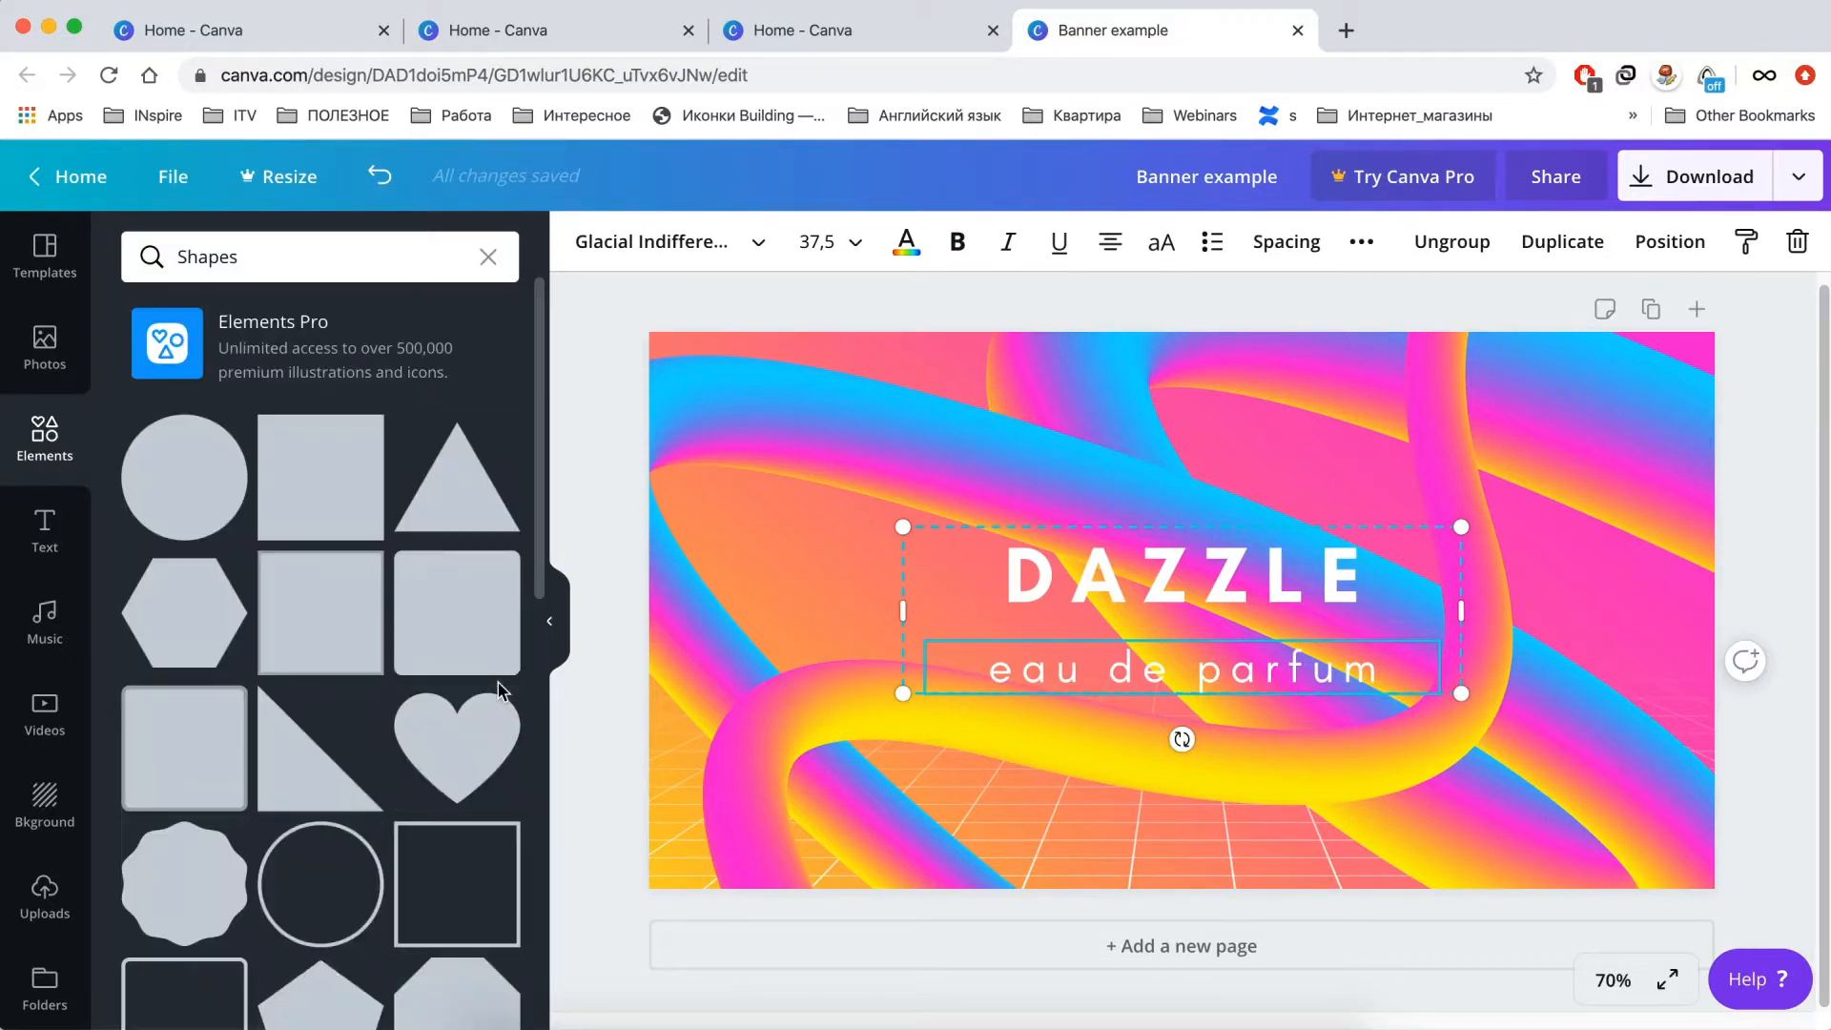
{"action": "scroll", "coordinate": [481, 691], "scroll_direction": "down", "scroll_amount": 3}
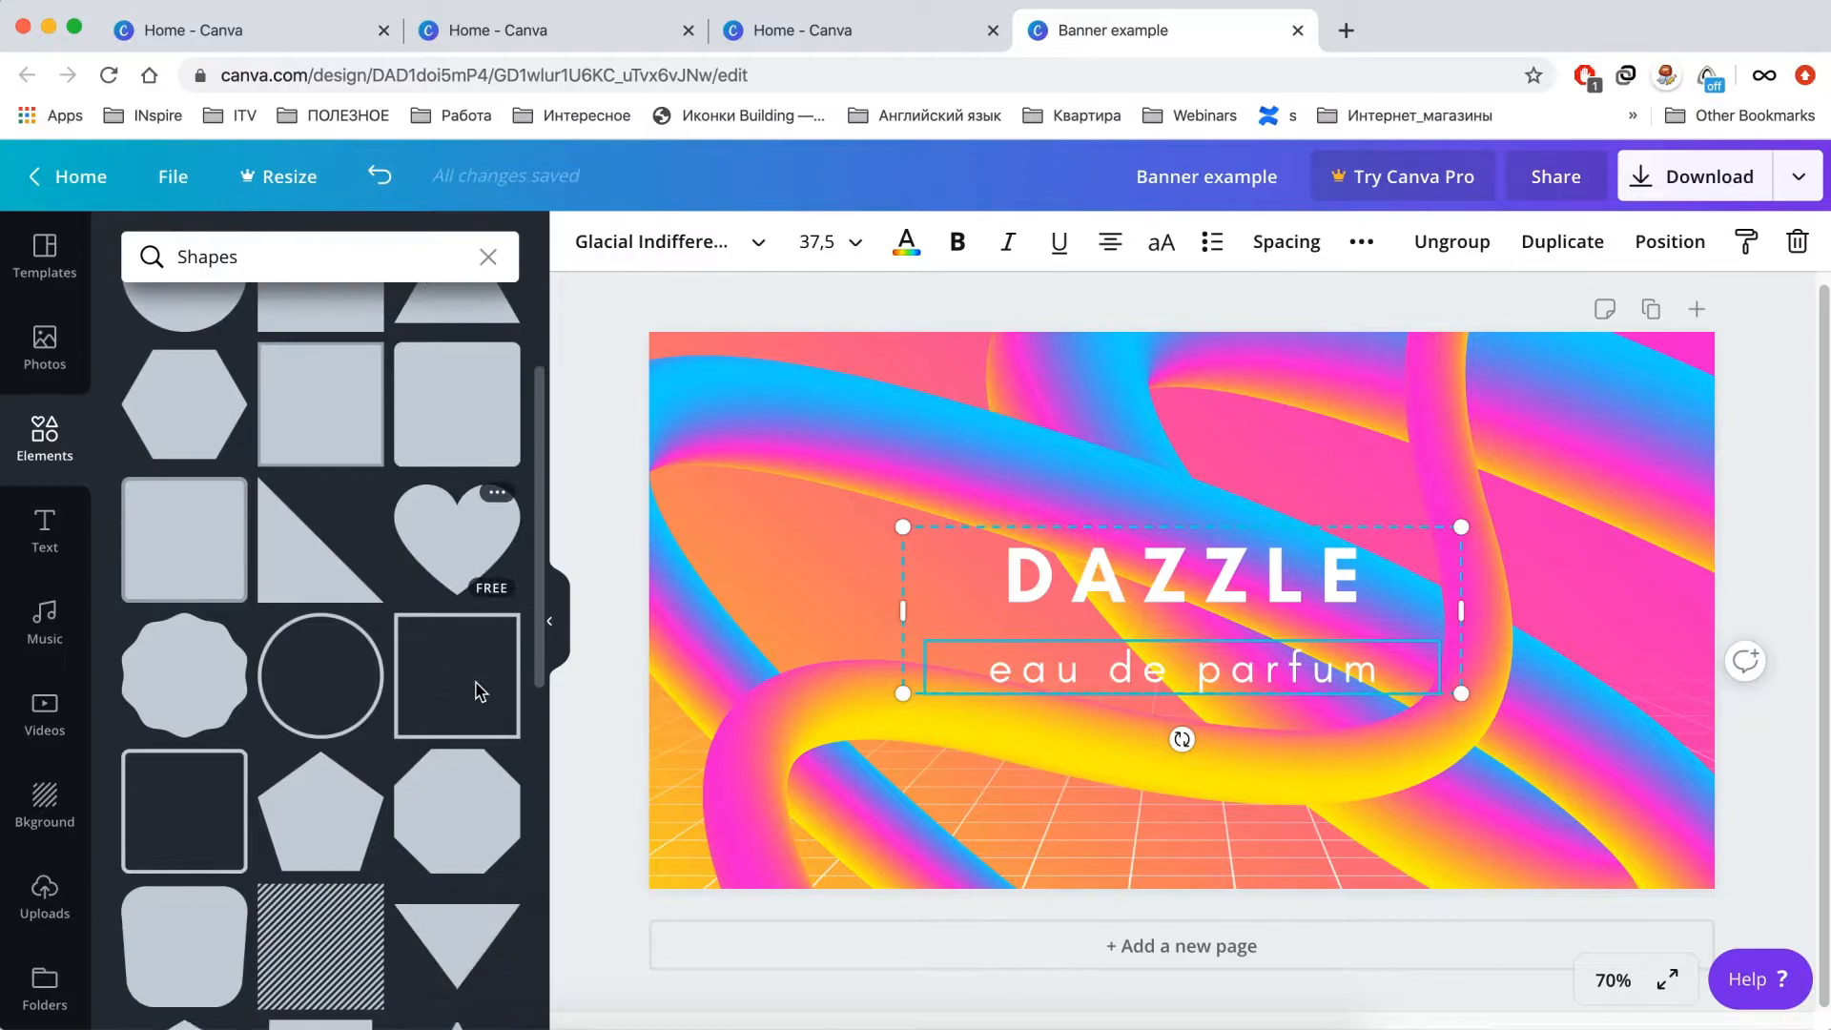
{"action": "left_click", "coordinate": [460, 688]}
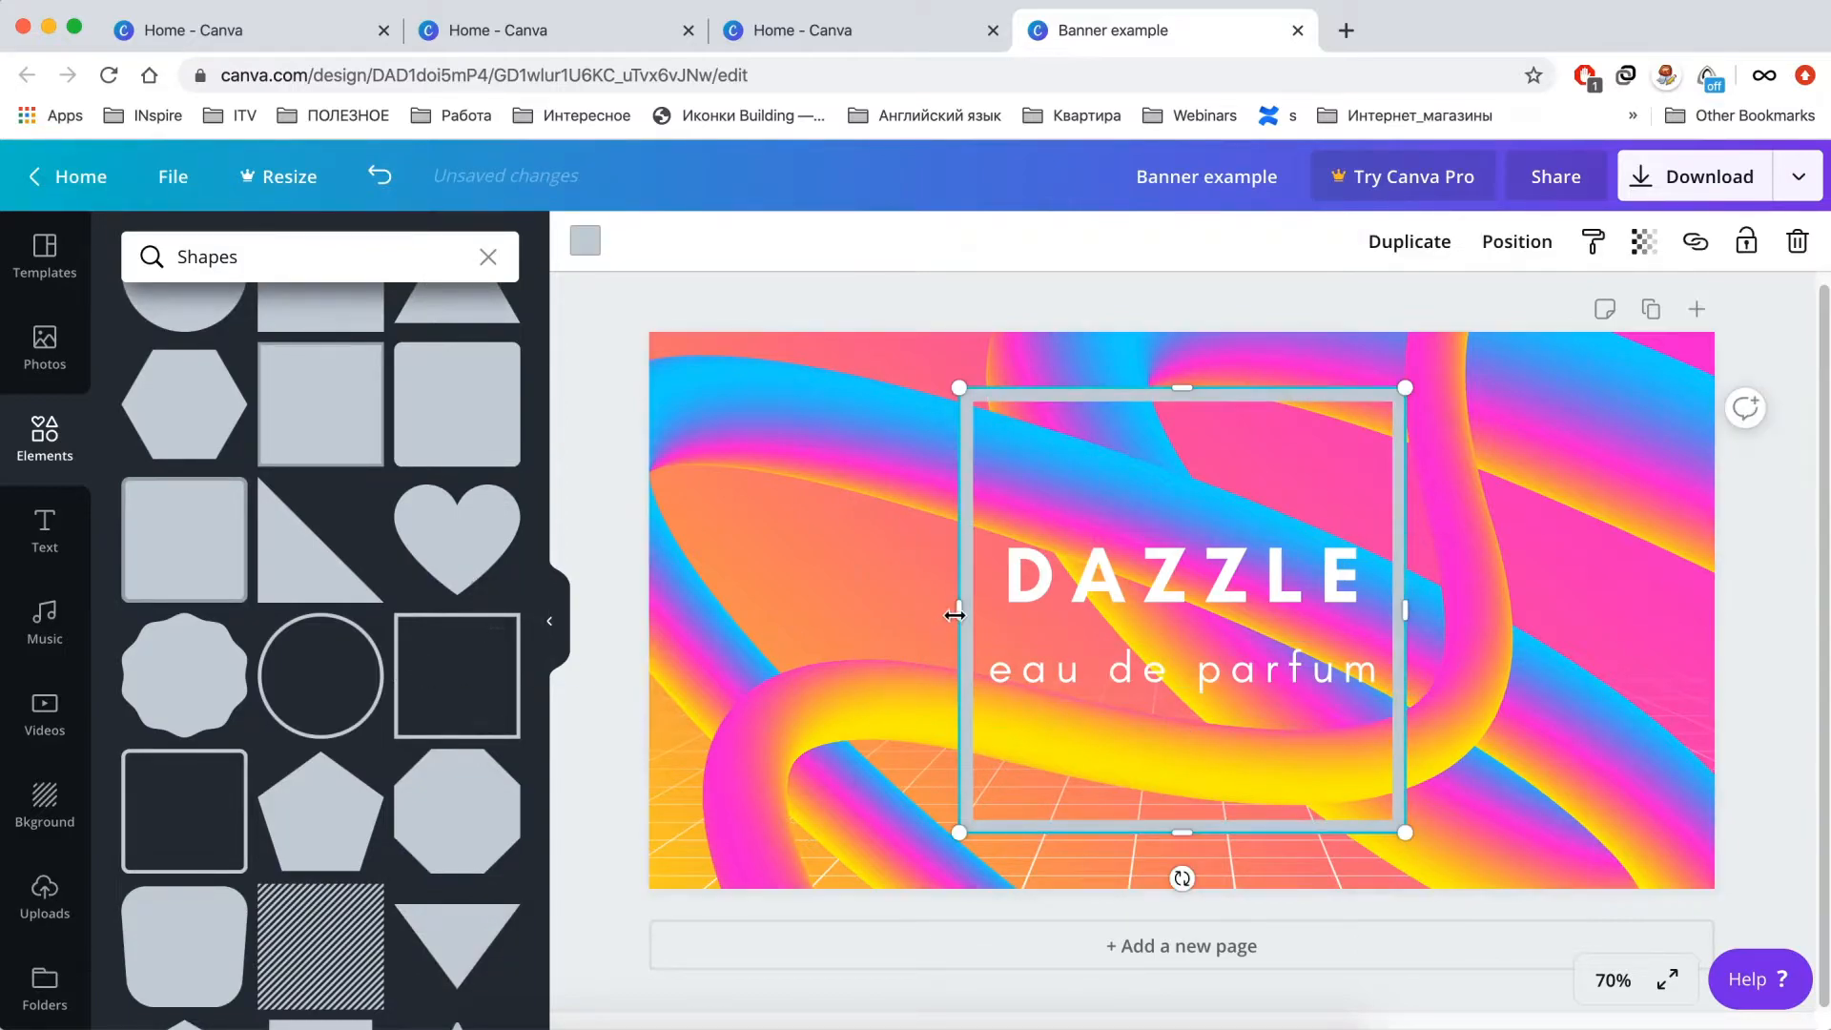
{"action": "left_click_drag", "start_coordinate": [957, 611], "coordinate": [859, 613]}
{"action": "left_click_drag", "start_coordinate": [1172, 396], "coordinate": [1175, 449]}
Set the rectangular frame's colour to white
{"action": "left_click", "coordinate": [586, 243]}
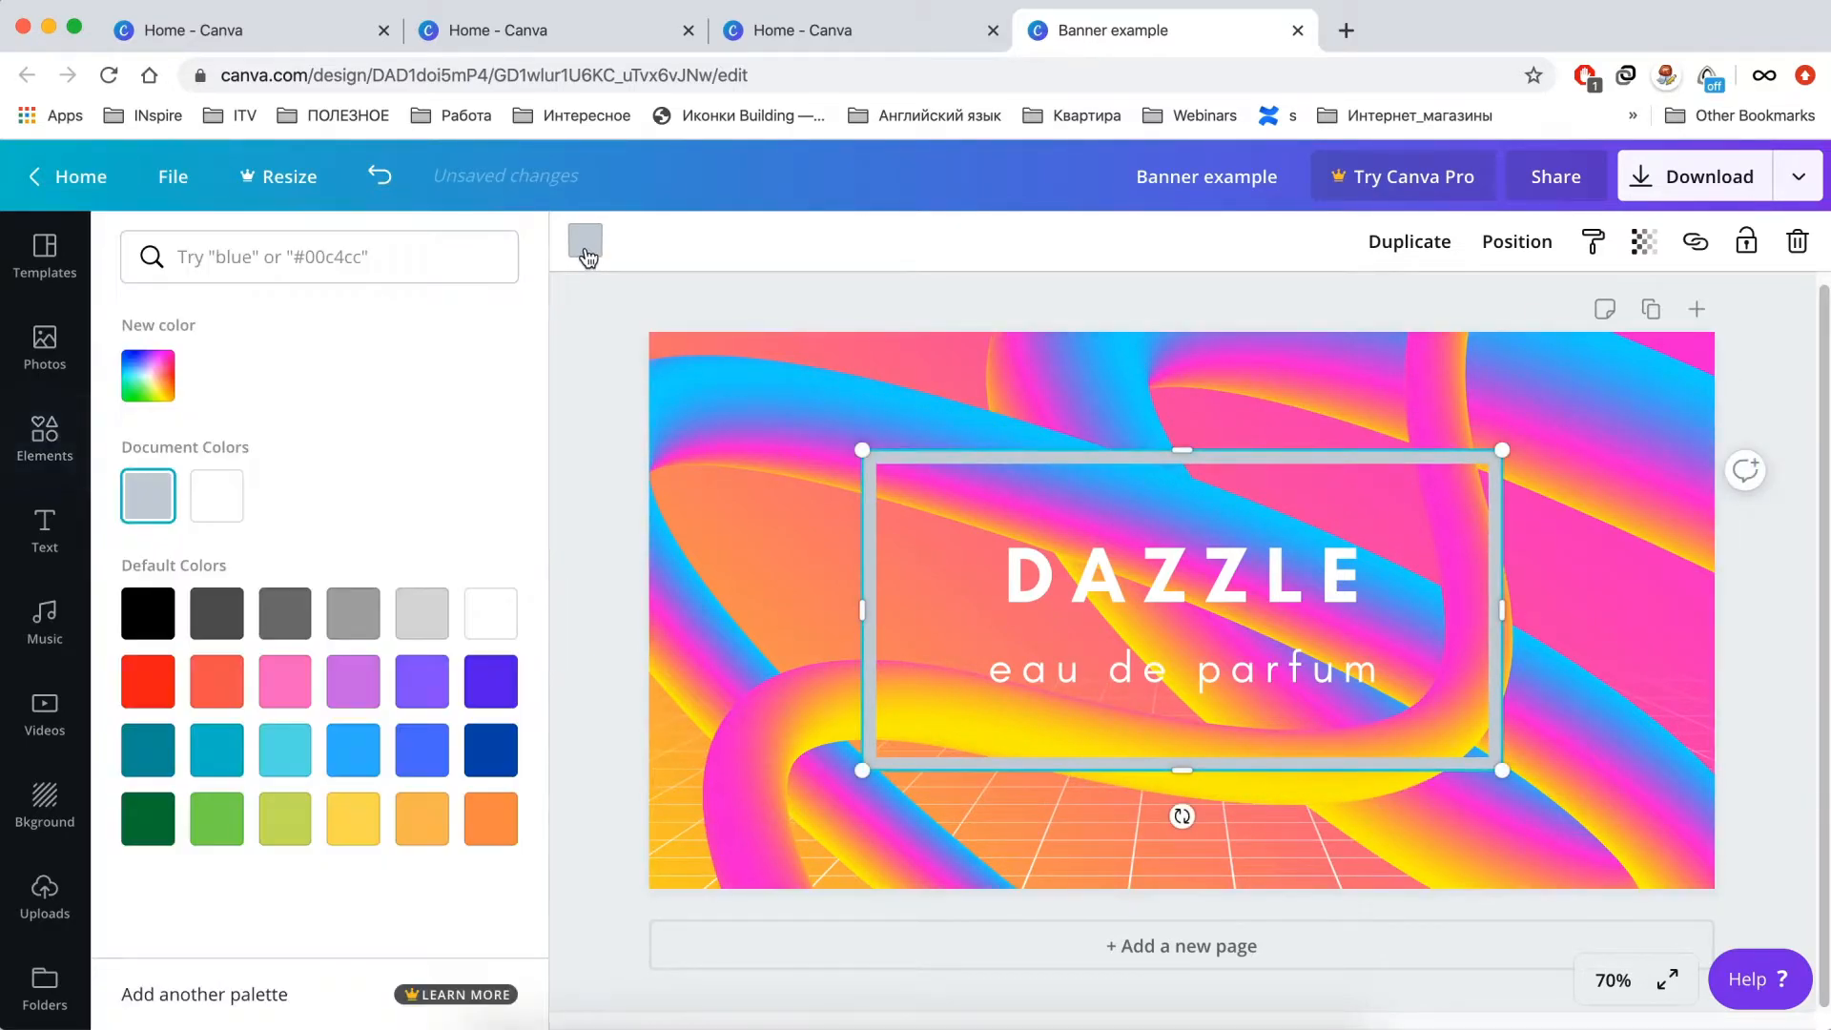
{"action": "left_click", "coordinate": [224, 519]}
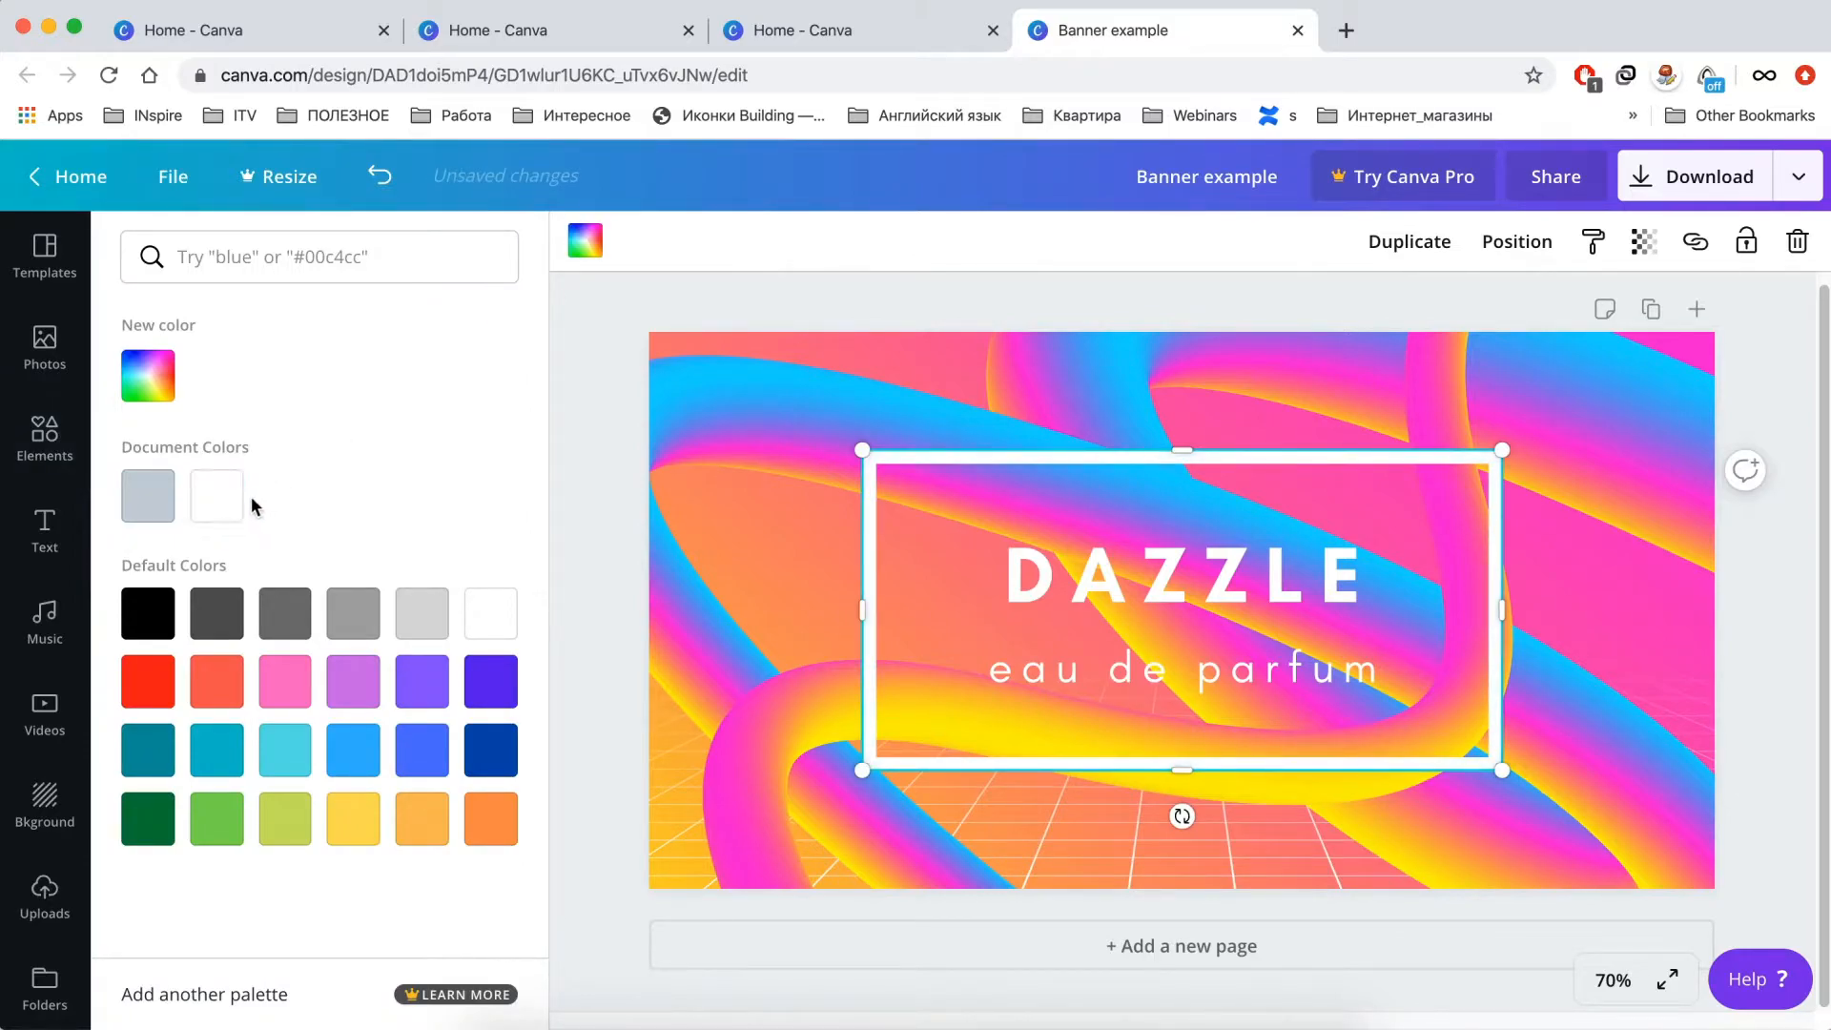
{"action": "left_click", "coordinate": [1496, 521]}
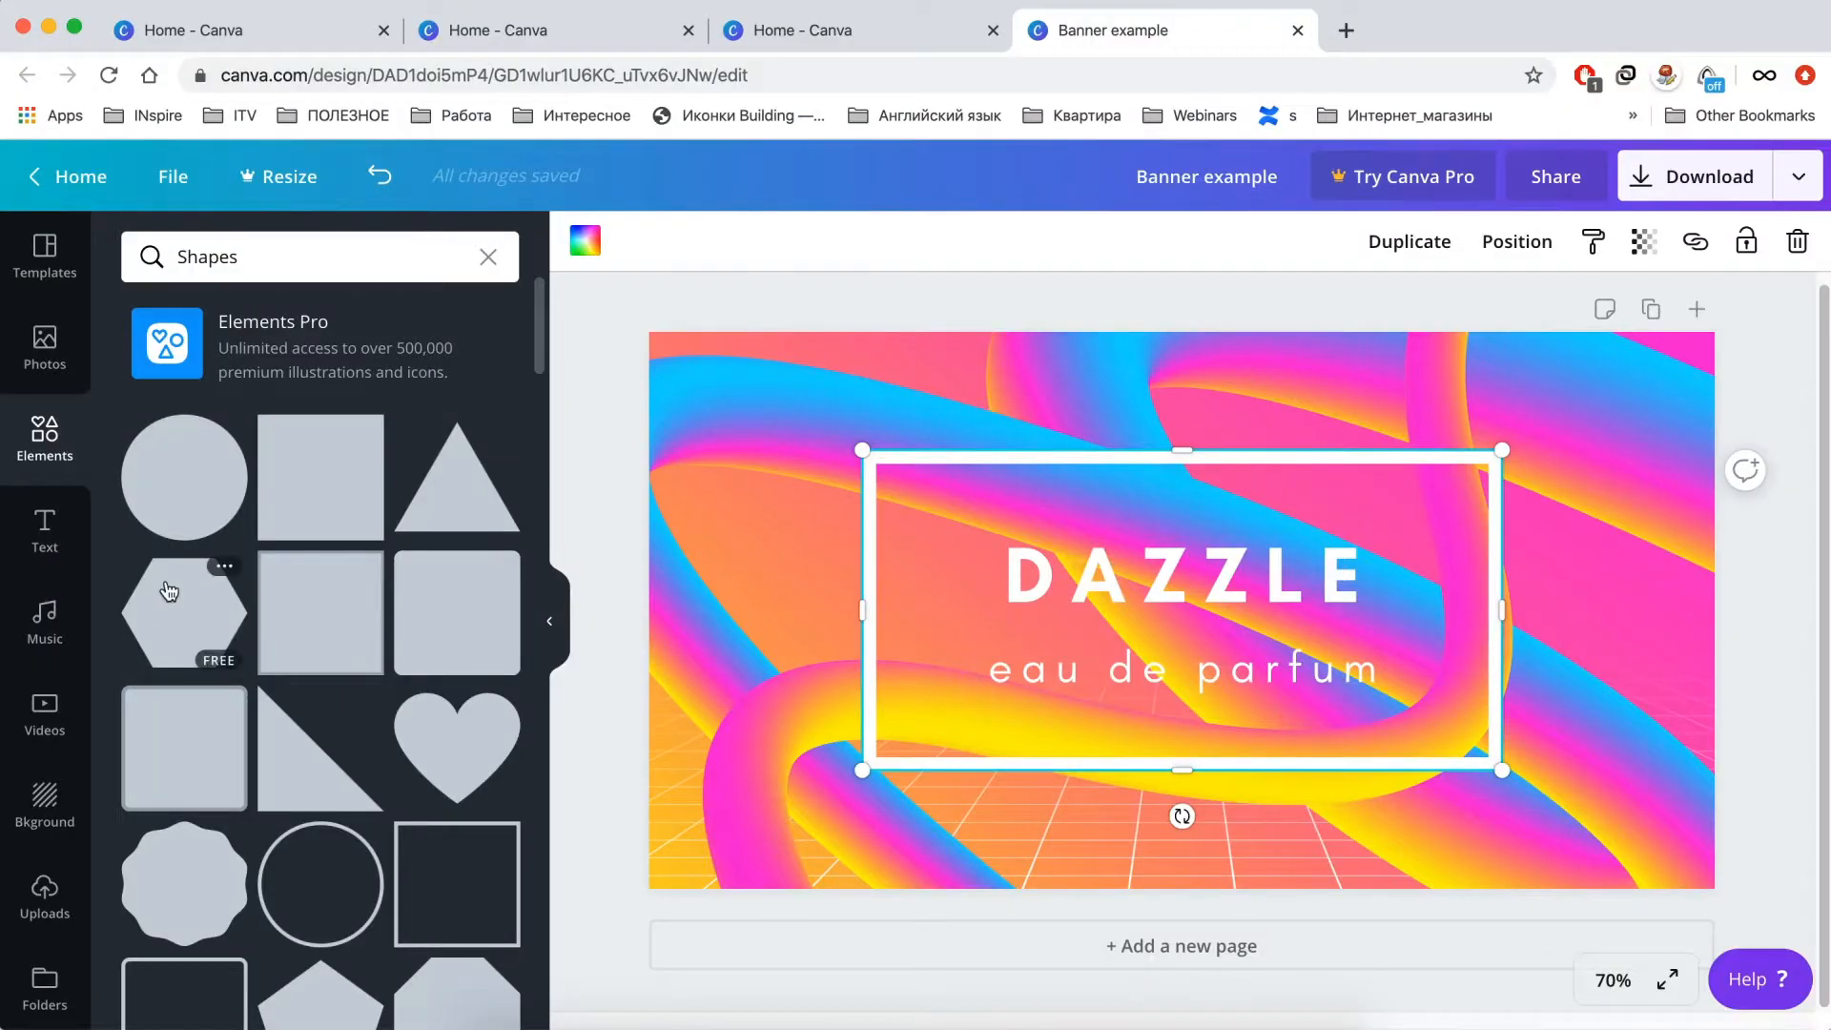
Add the yellow-pink gradient circle, shrink it to about half size, and place it over the frame's left side
{"action": "left_click", "coordinate": [38, 891]}
{"action": "left_click", "coordinate": [491, 701]}
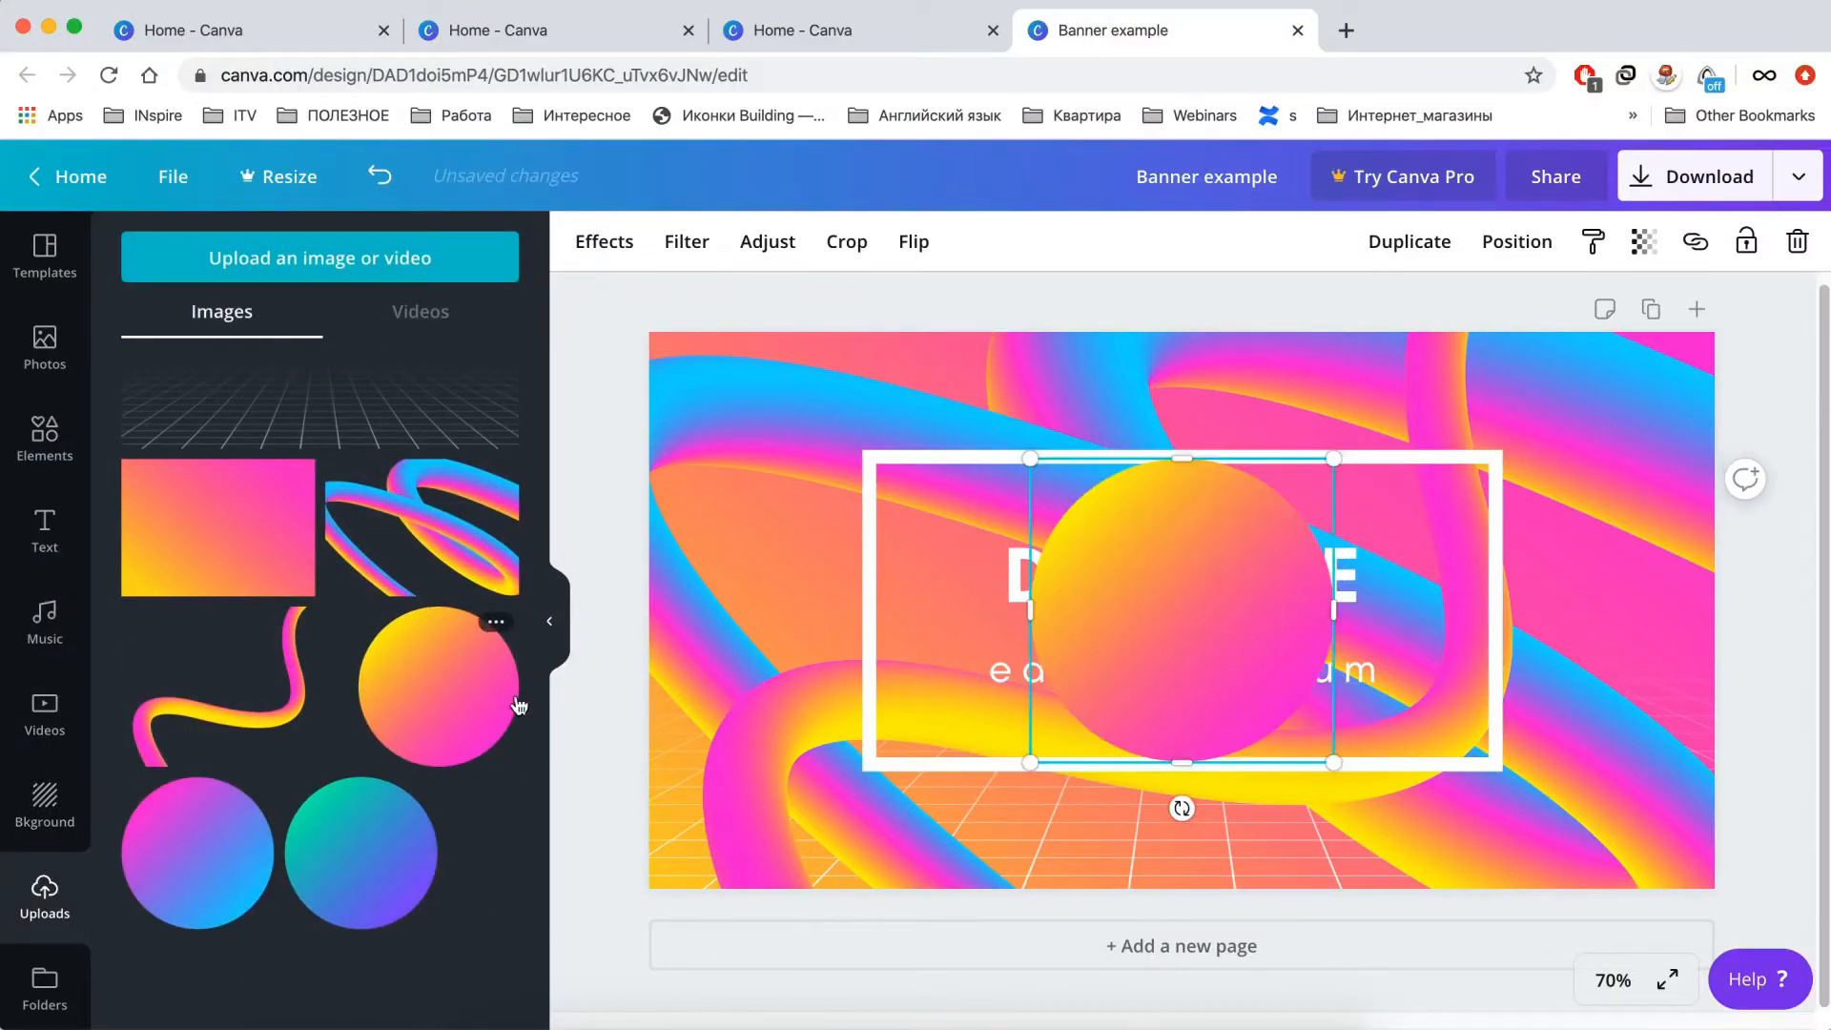
{"action": "left_click_drag", "start_coordinate": [1538, 541], "coordinate": [1582, 524]}
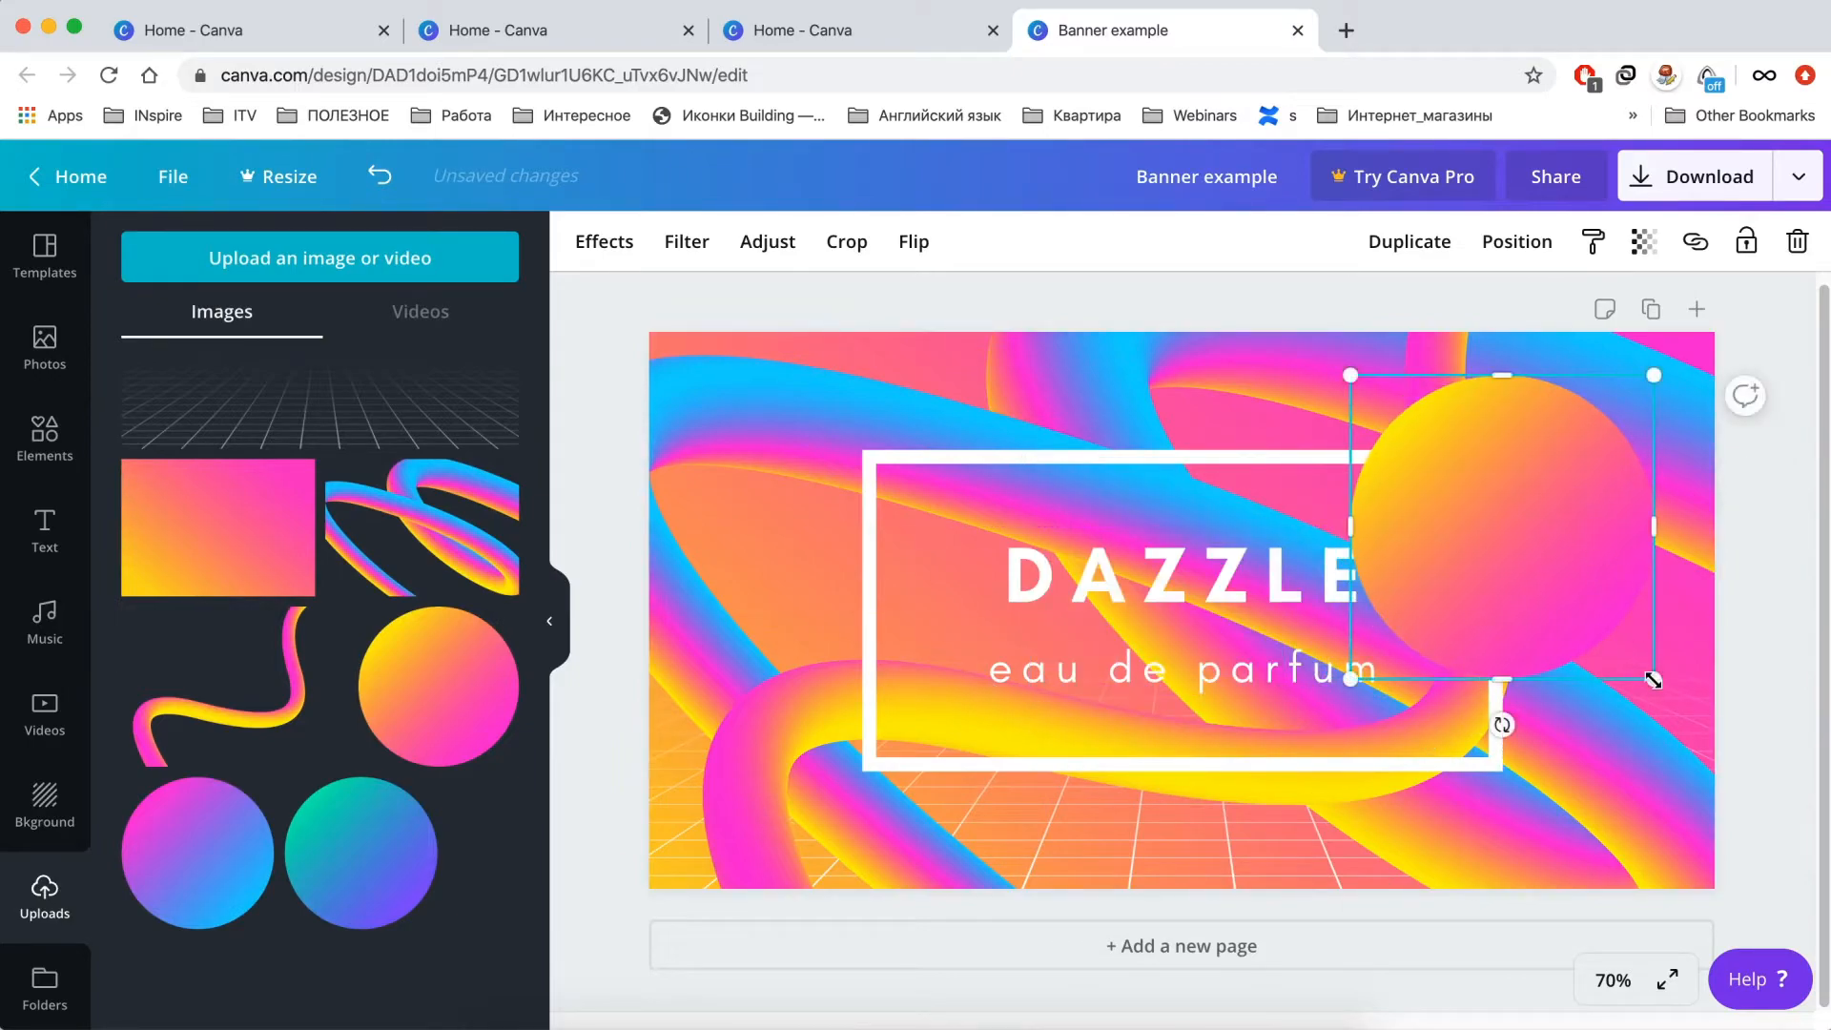
{"action": "left_click_drag", "start_coordinate": [1592, 640], "coordinate": [1485, 517]}
{"action": "left_click_drag", "start_coordinate": [1356, 489], "coordinate": [837, 629]}
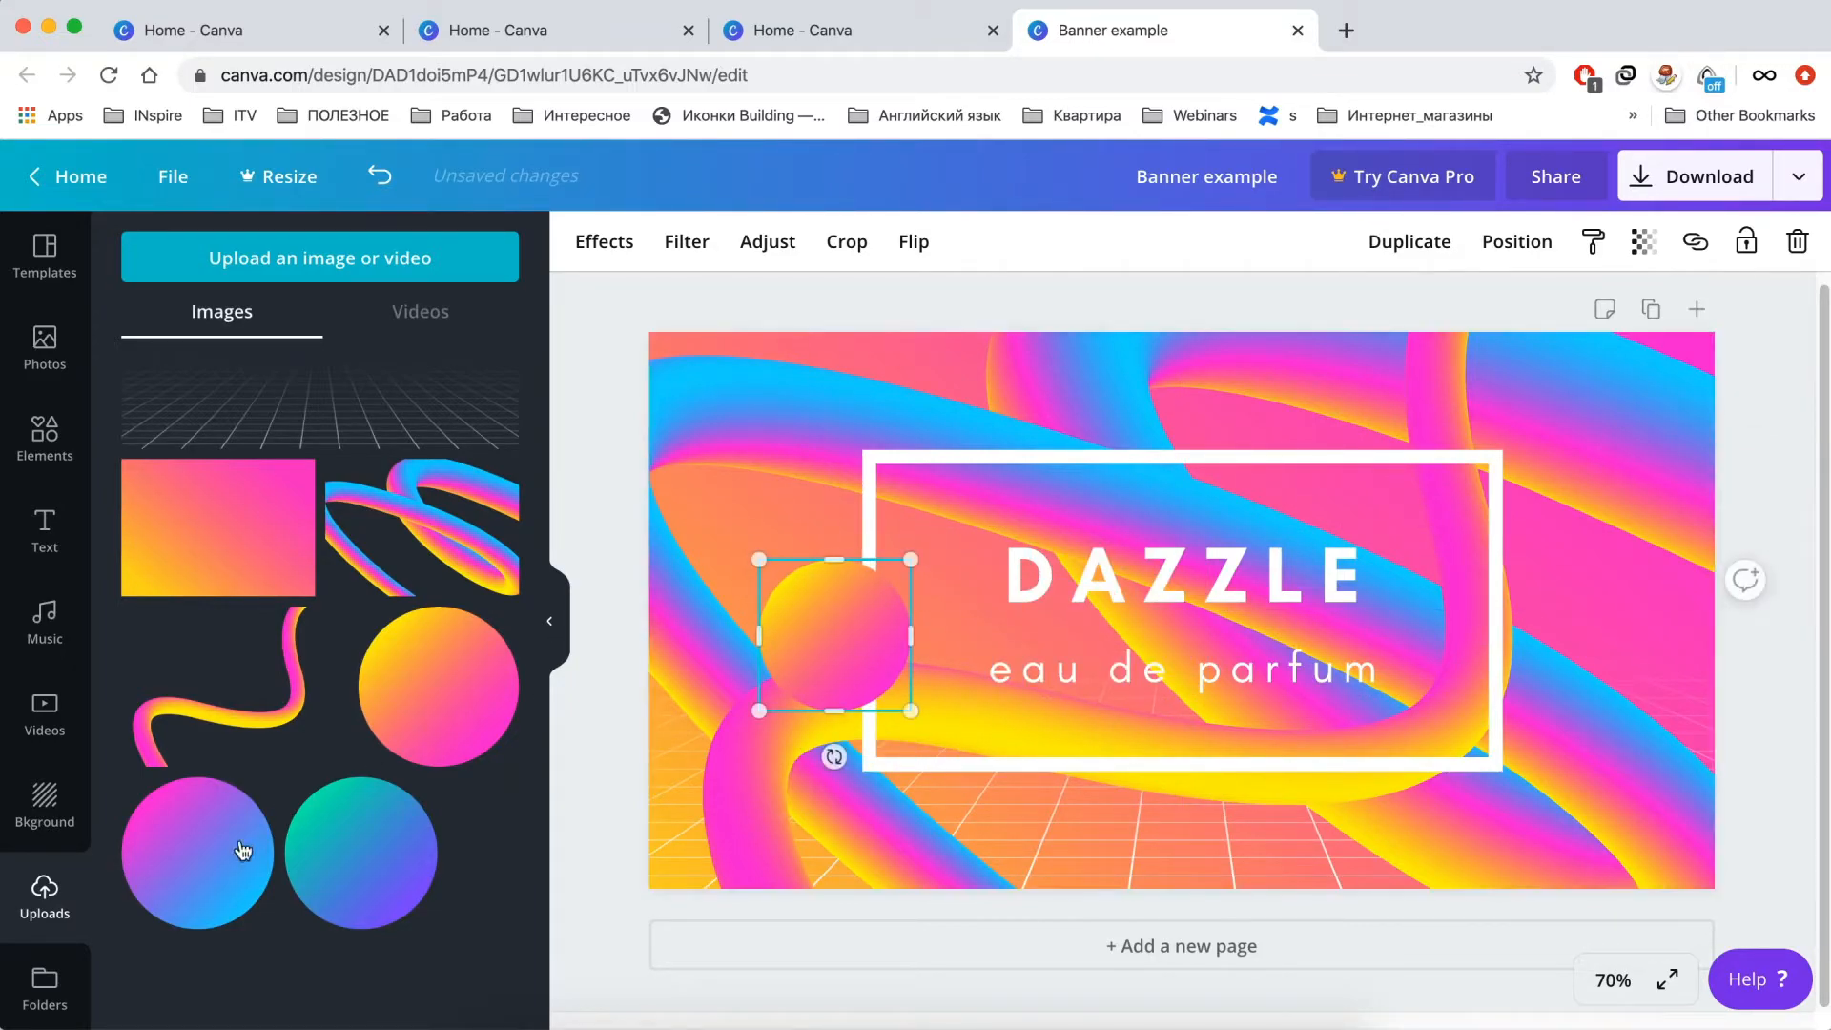
Add the pink-blue gradient circle, small, near the banner's right edge, and the green-purple one, shrunk, centred over the frame's upper edge
{"action": "left_click", "coordinate": [195, 891]}
{"action": "left_click_drag", "start_coordinate": [1324, 750], "coordinate": [1655, 564]}
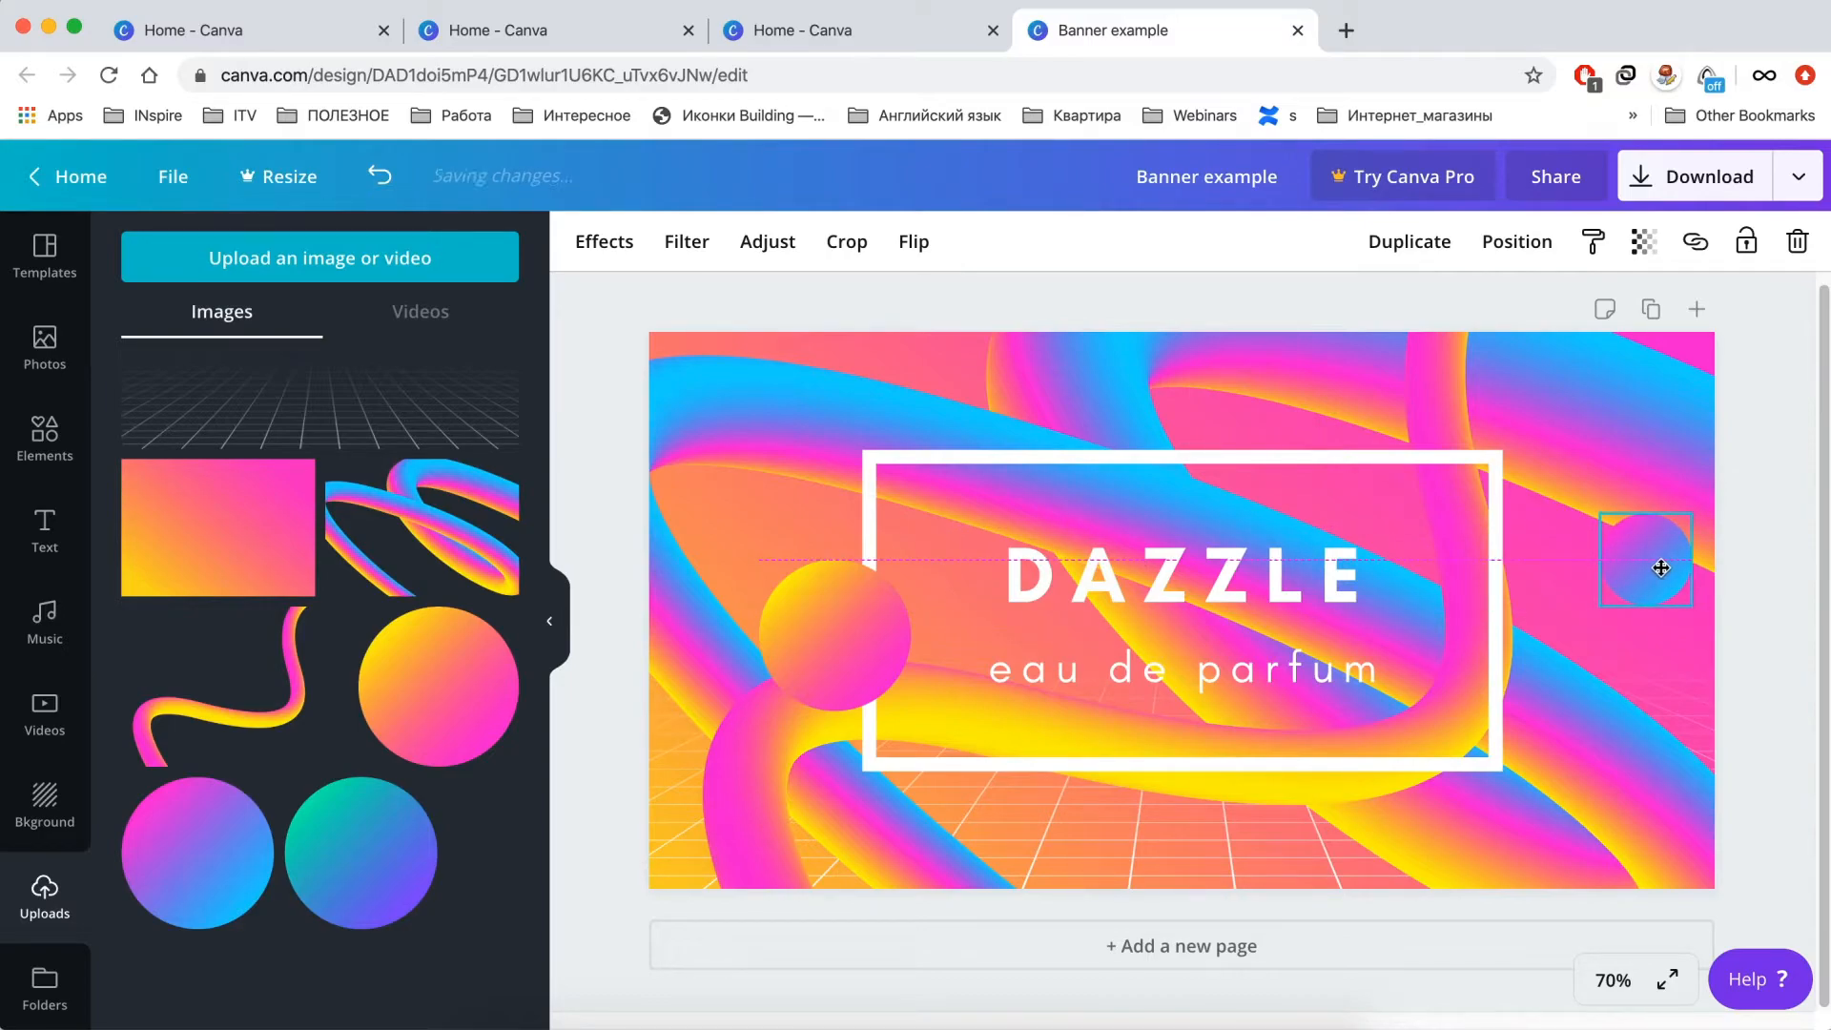
{"action": "left_click", "coordinate": [340, 900]}
{"action": "left_click_drag", "start_coordinate": [1293, 492], "coordinate": [1154, 634]}
{"action": "left_click_drag", "start_coordinate": [1161, 699], "coordinate": [1214, 446]}
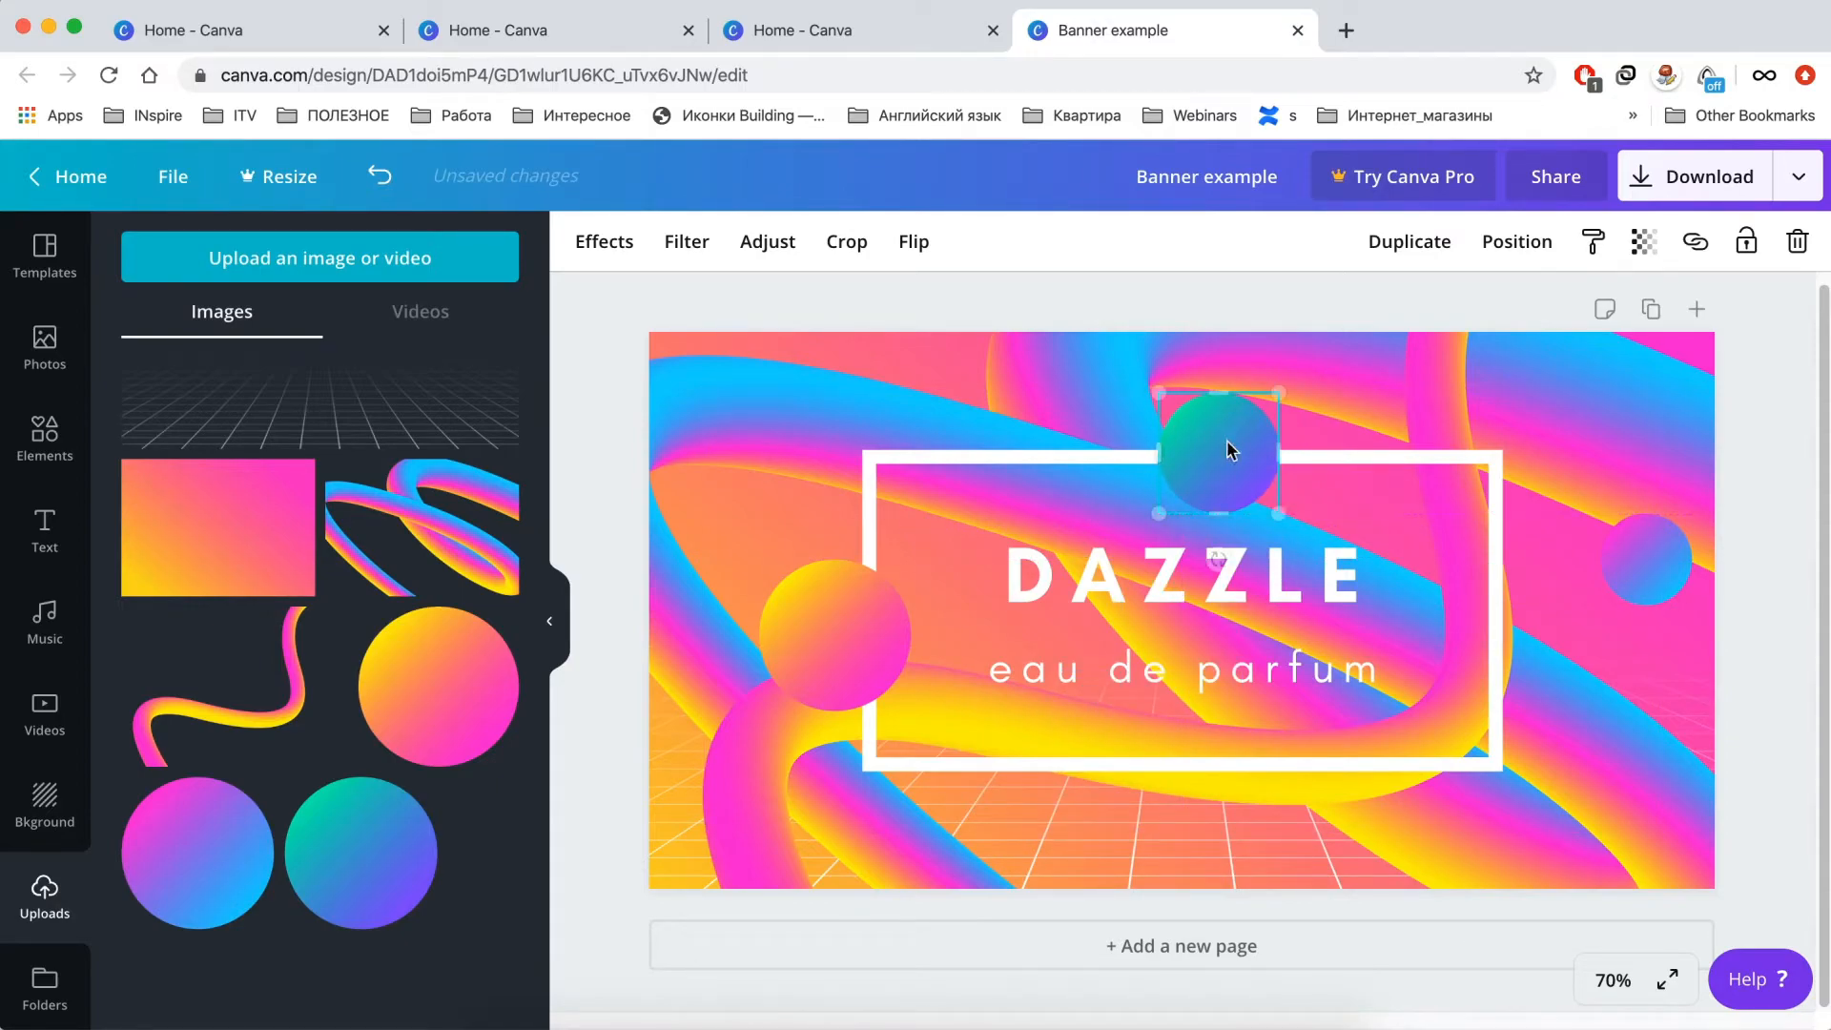
{"action": "left_click", "coordinate": [1731, 673]}
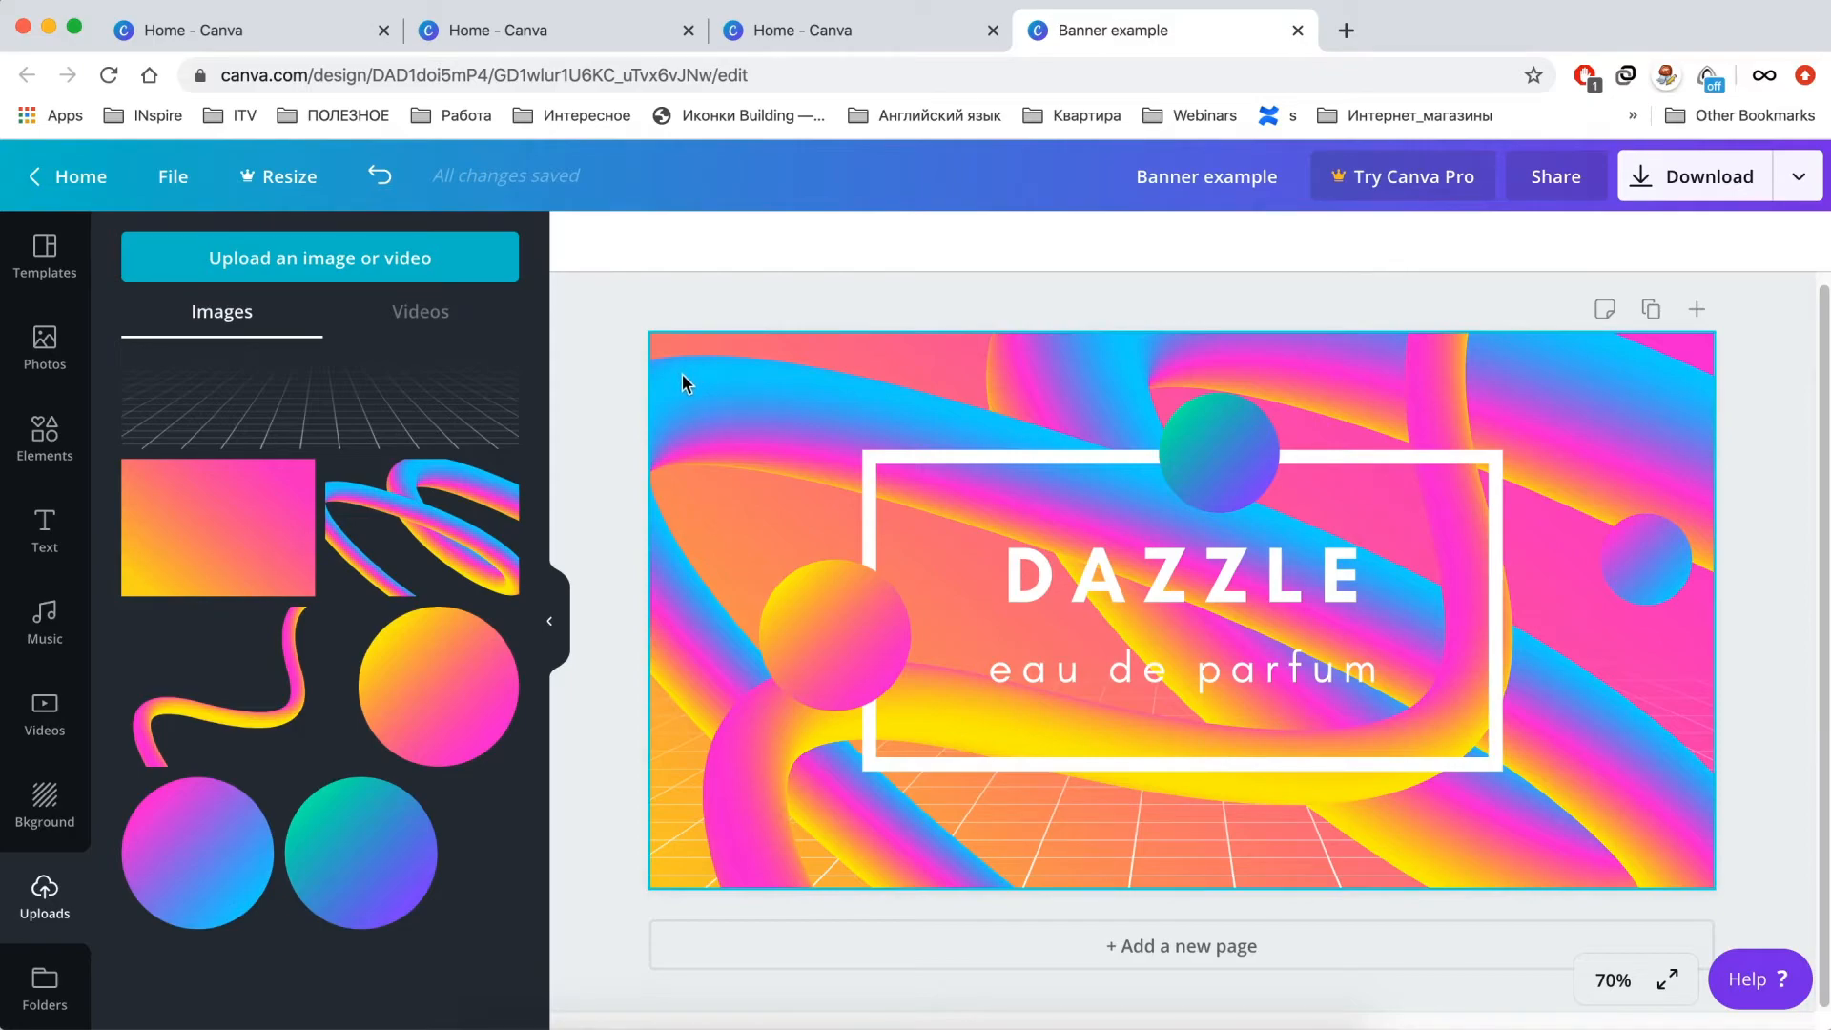
Download the banner as a PNG at its 1200 x 628 px size and dismiss the Pro trial offer
{"action": "left_click", "coordinate": [1798, 183]}
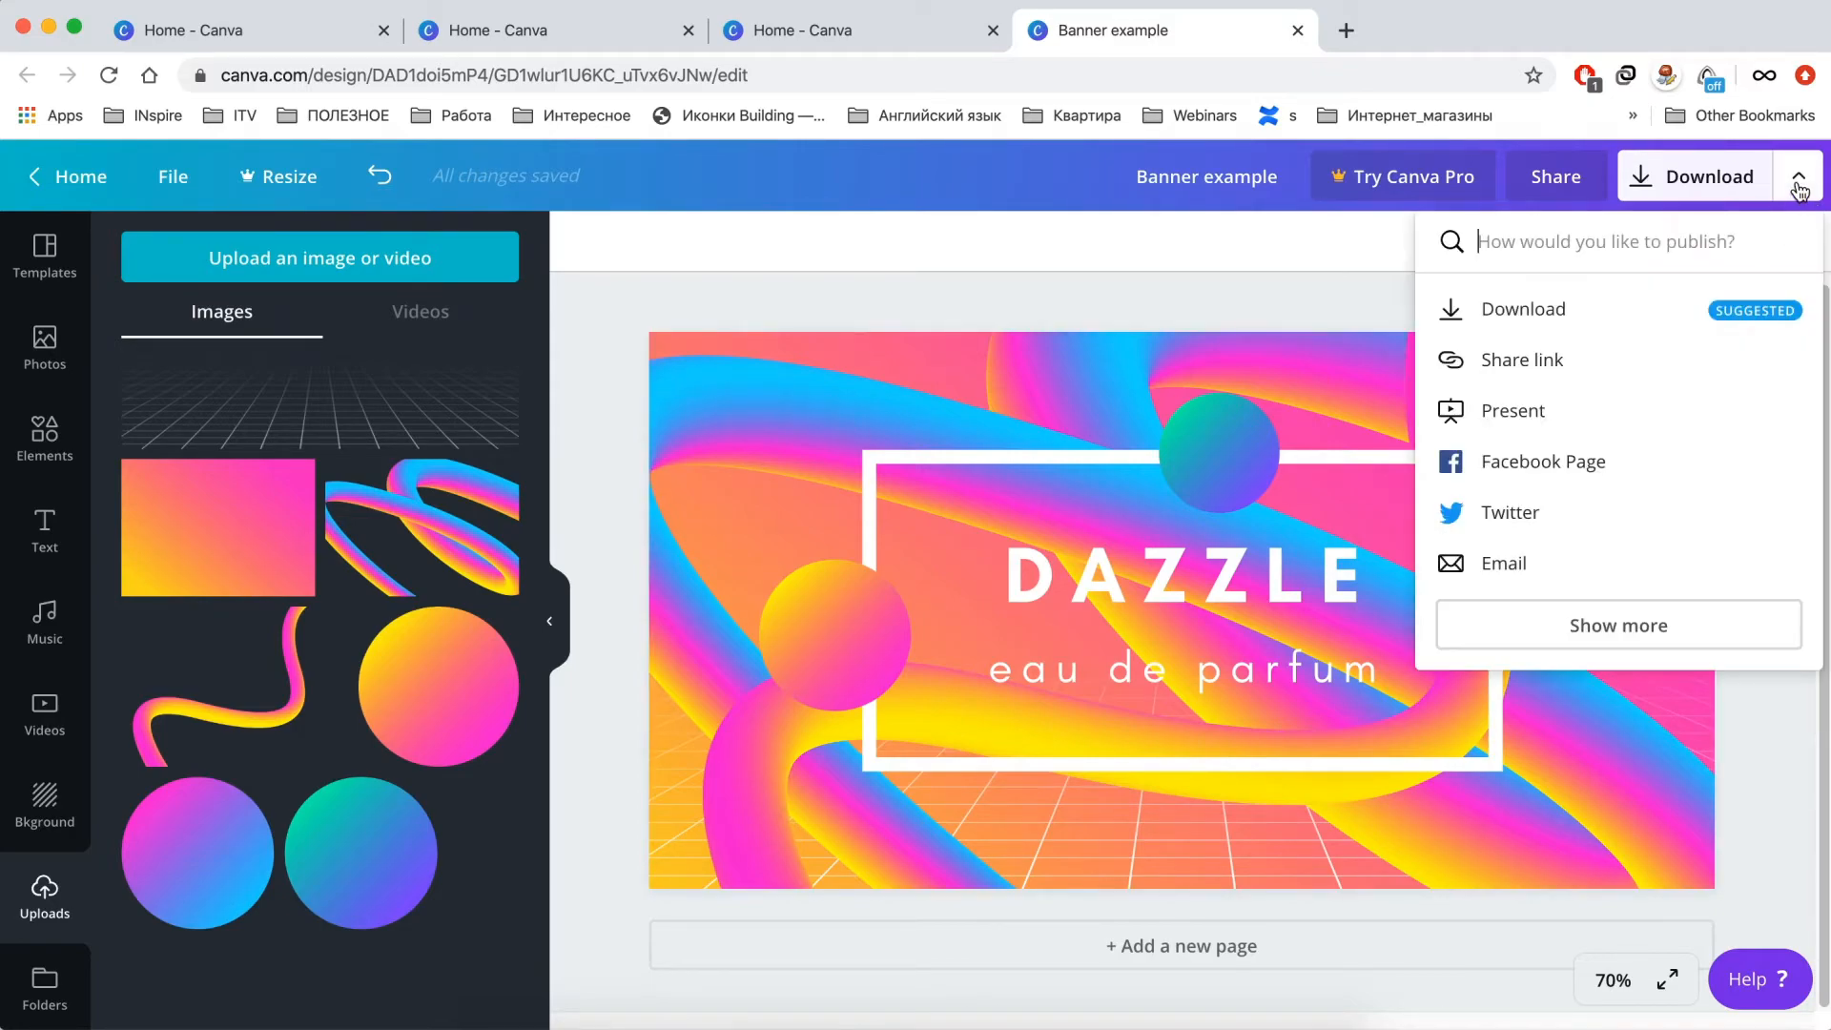
{"action": "left_click", "coordinate": [1558, 310]}
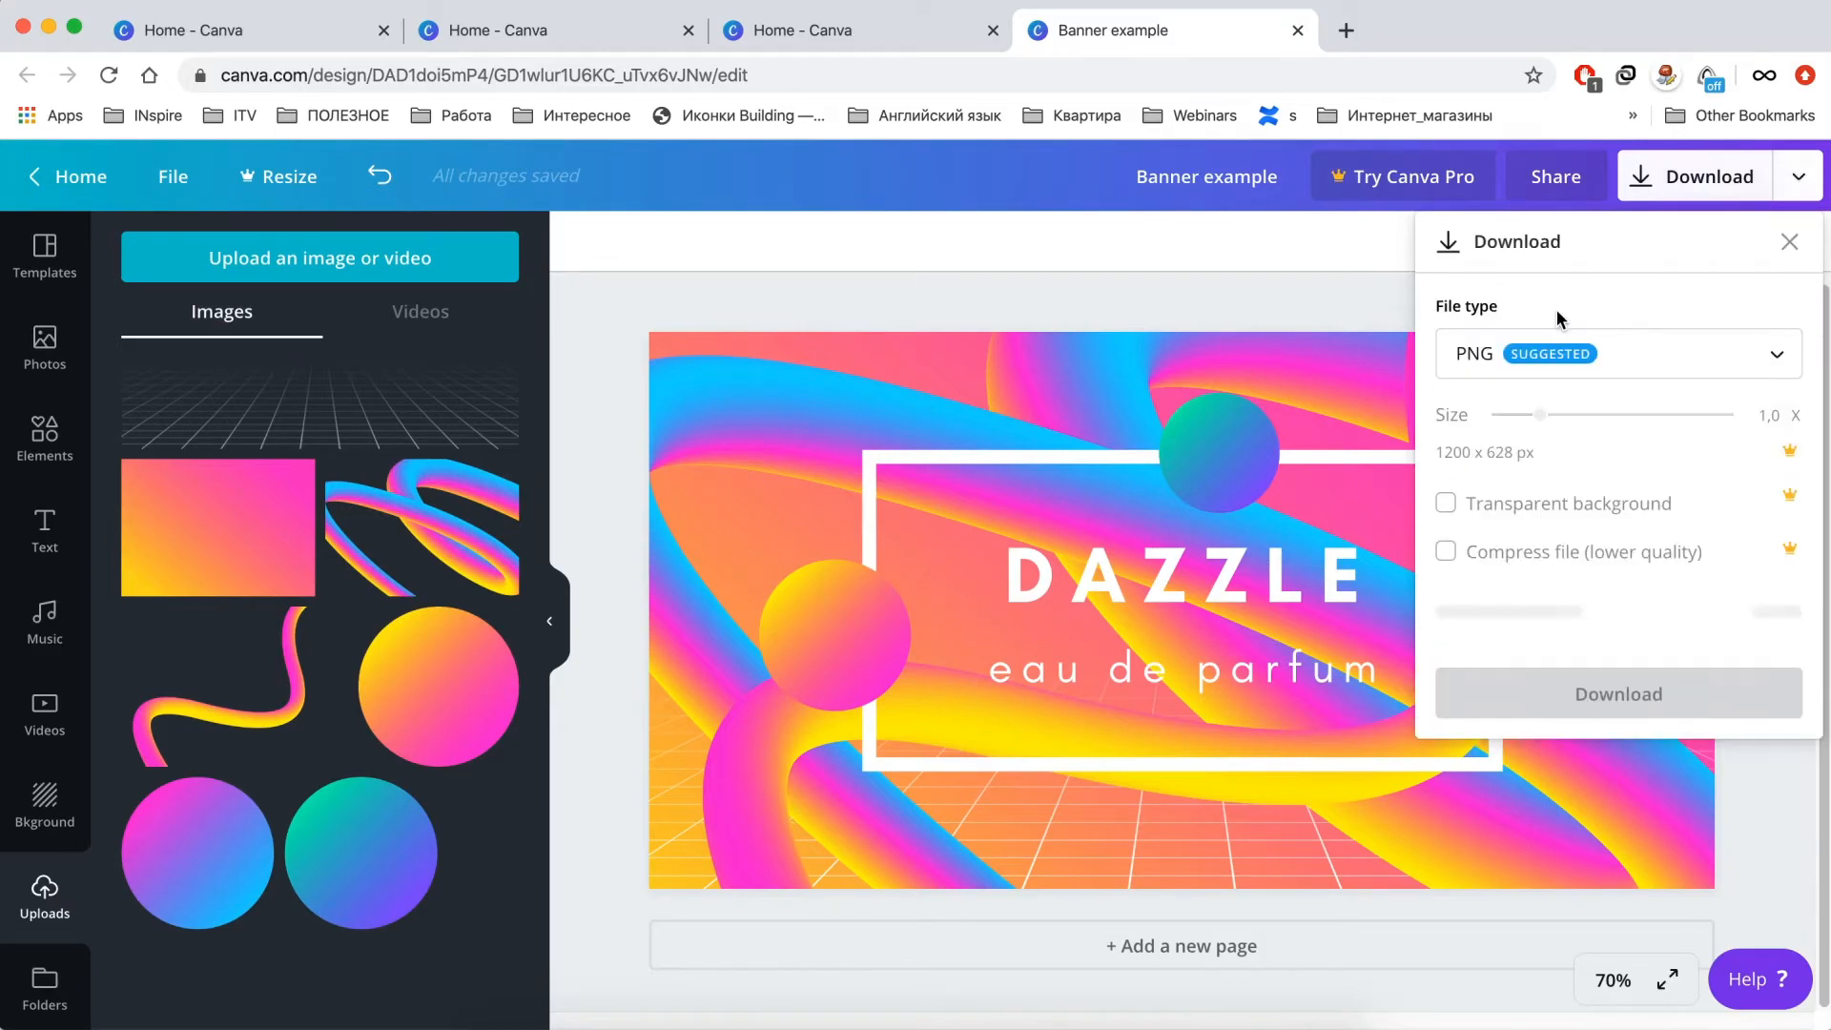
{"action": "left_click", "coordinate": [1788, 367]}
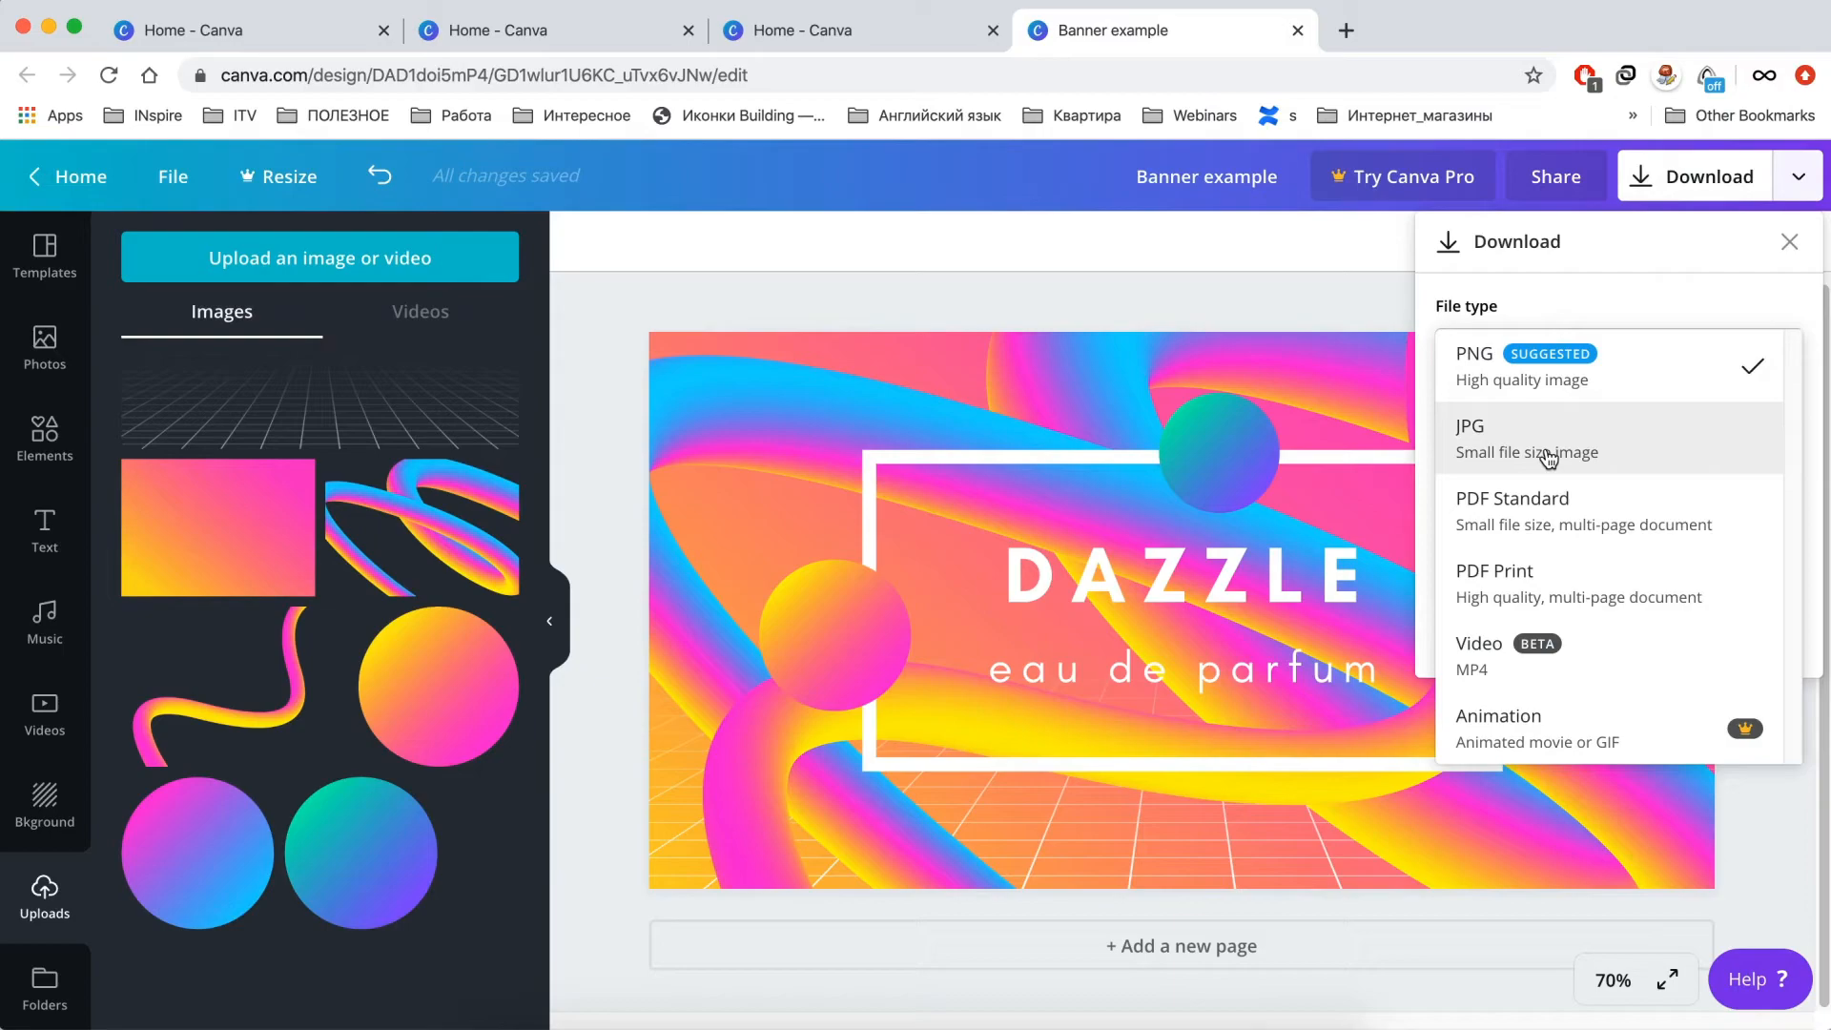
{"action": "left_click", "coordinate": [1533, 392]}
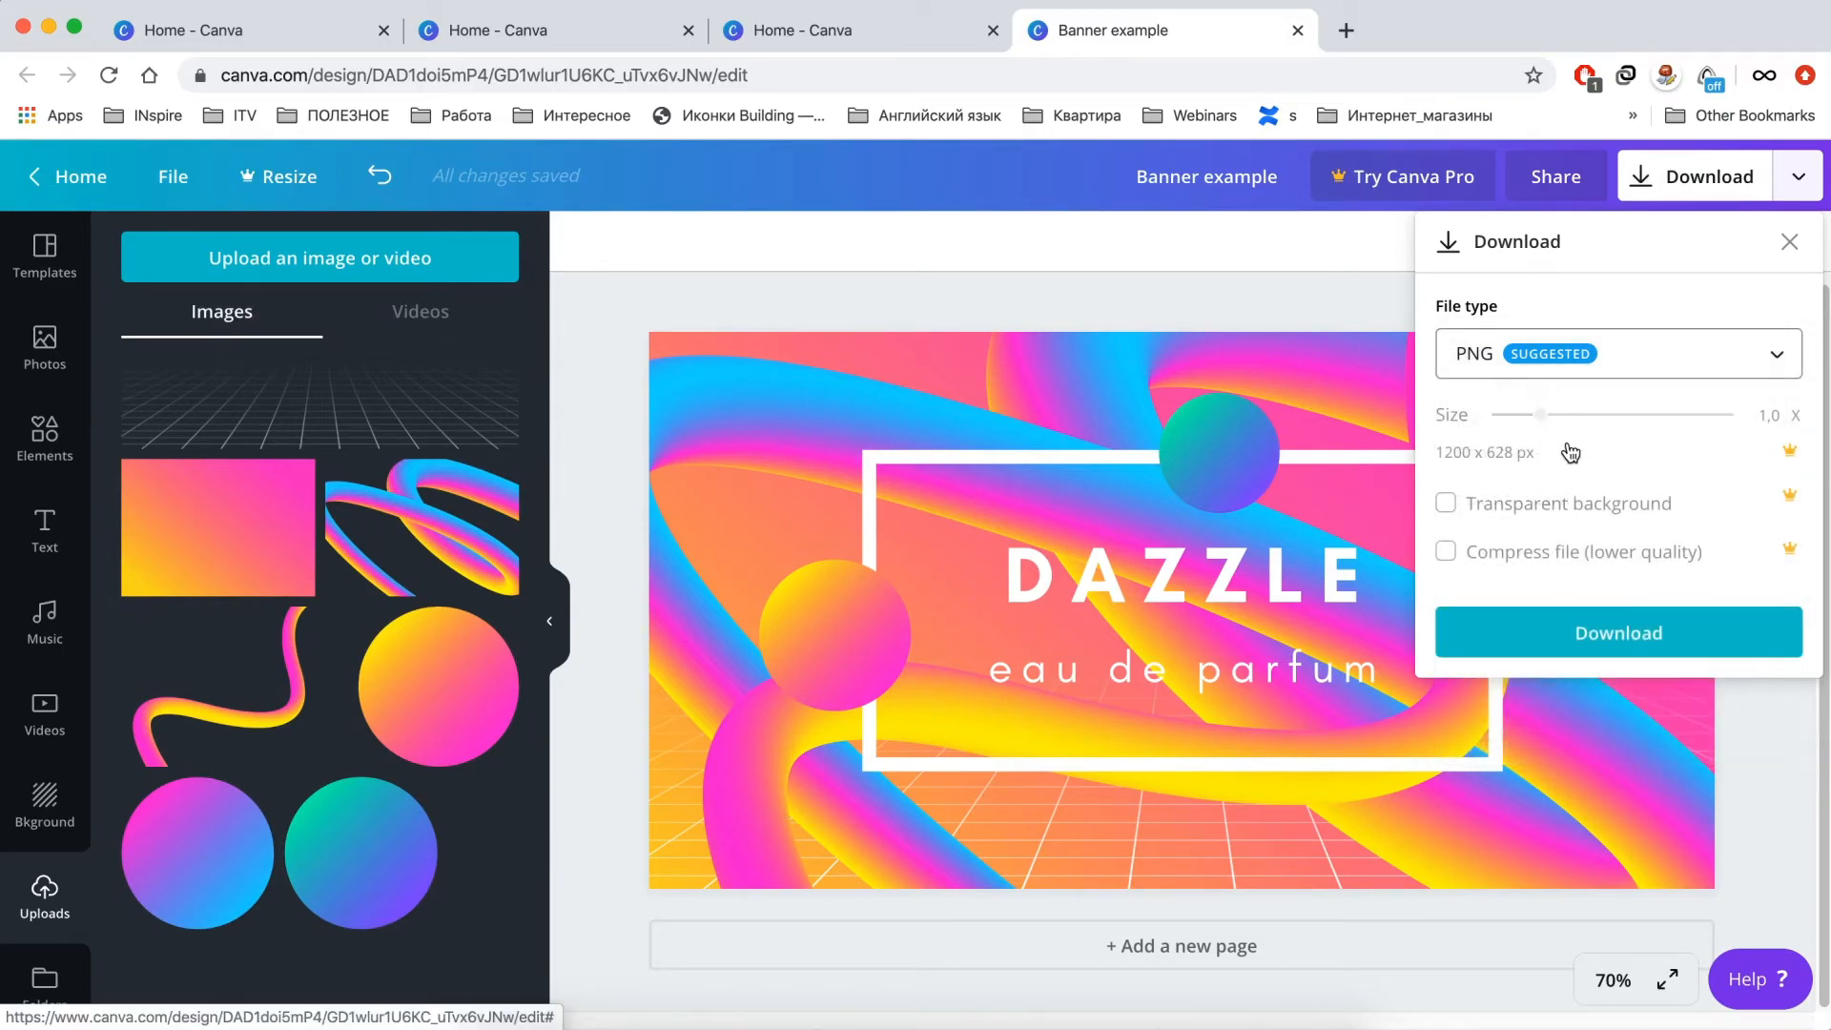
{"action": "left_click", "coordinate": [1601, 641]}
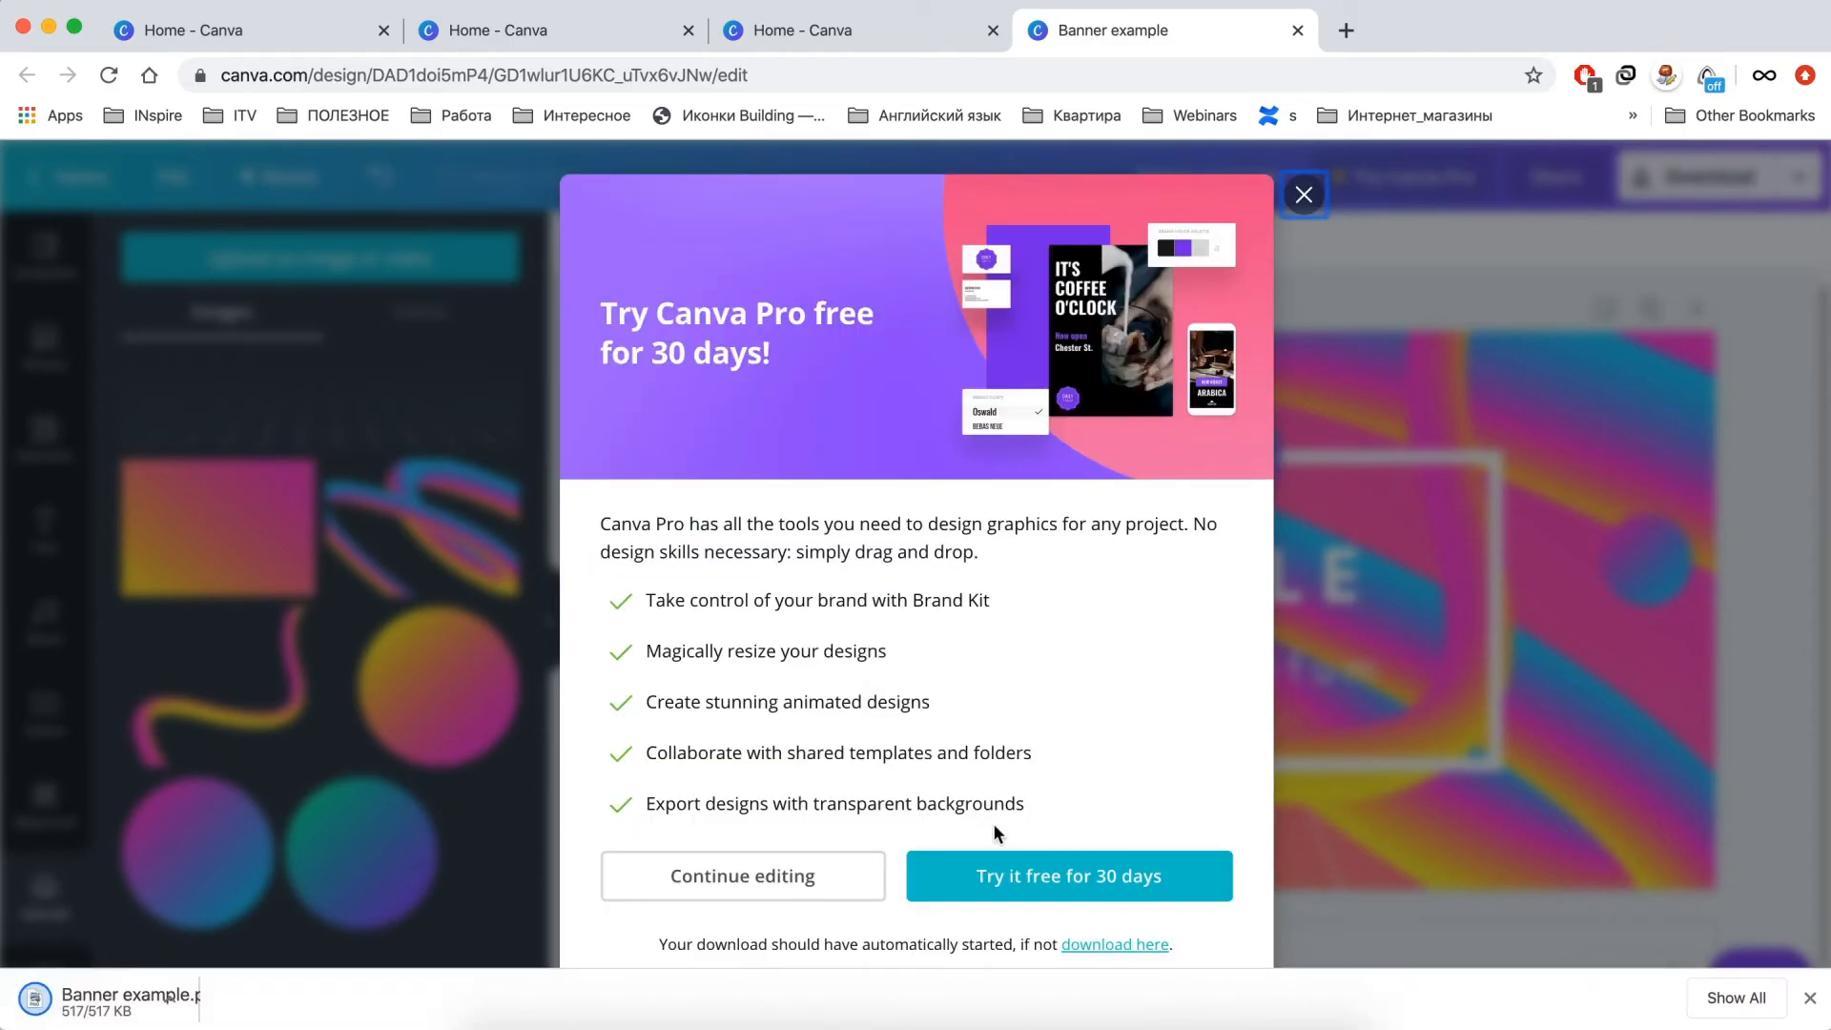
{"action": "left_click", "coordinate": [1292, 183]}
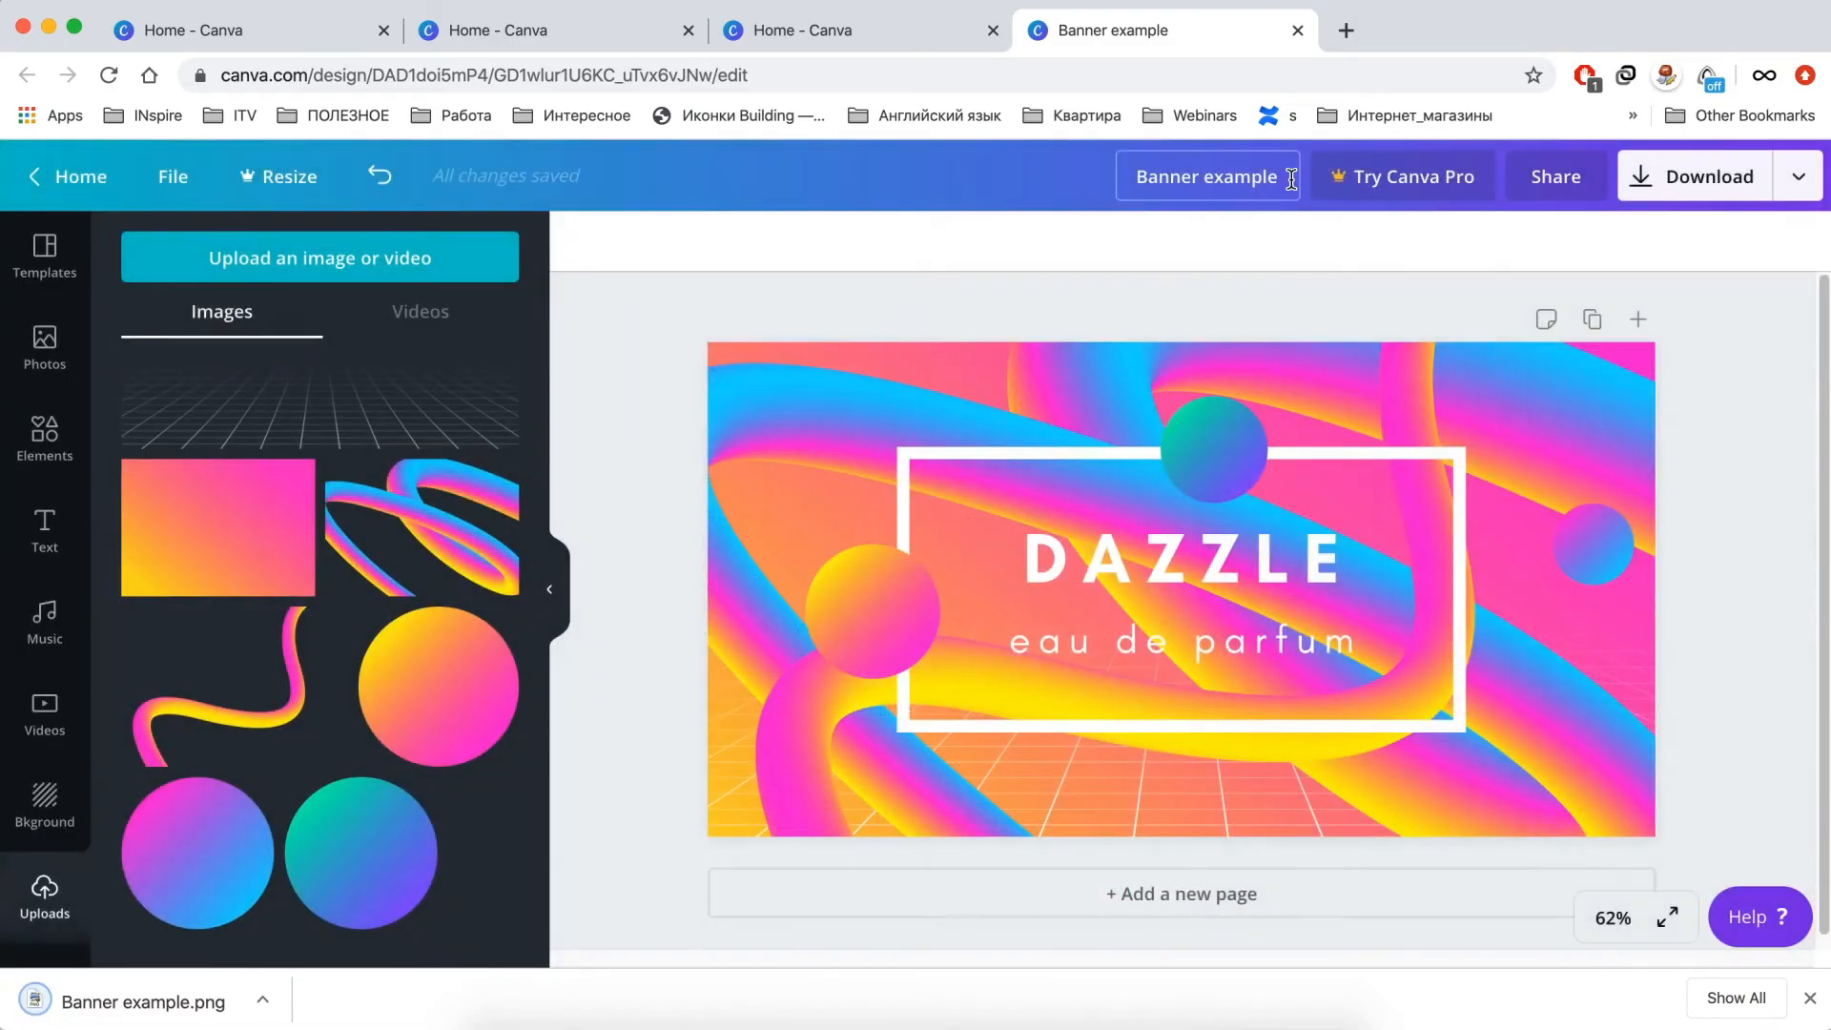
Open the downloaded Banner example.png in the image viewer and move its window to view the whole banner
{"action": "left_click", "coordinate": [225, 1004]}
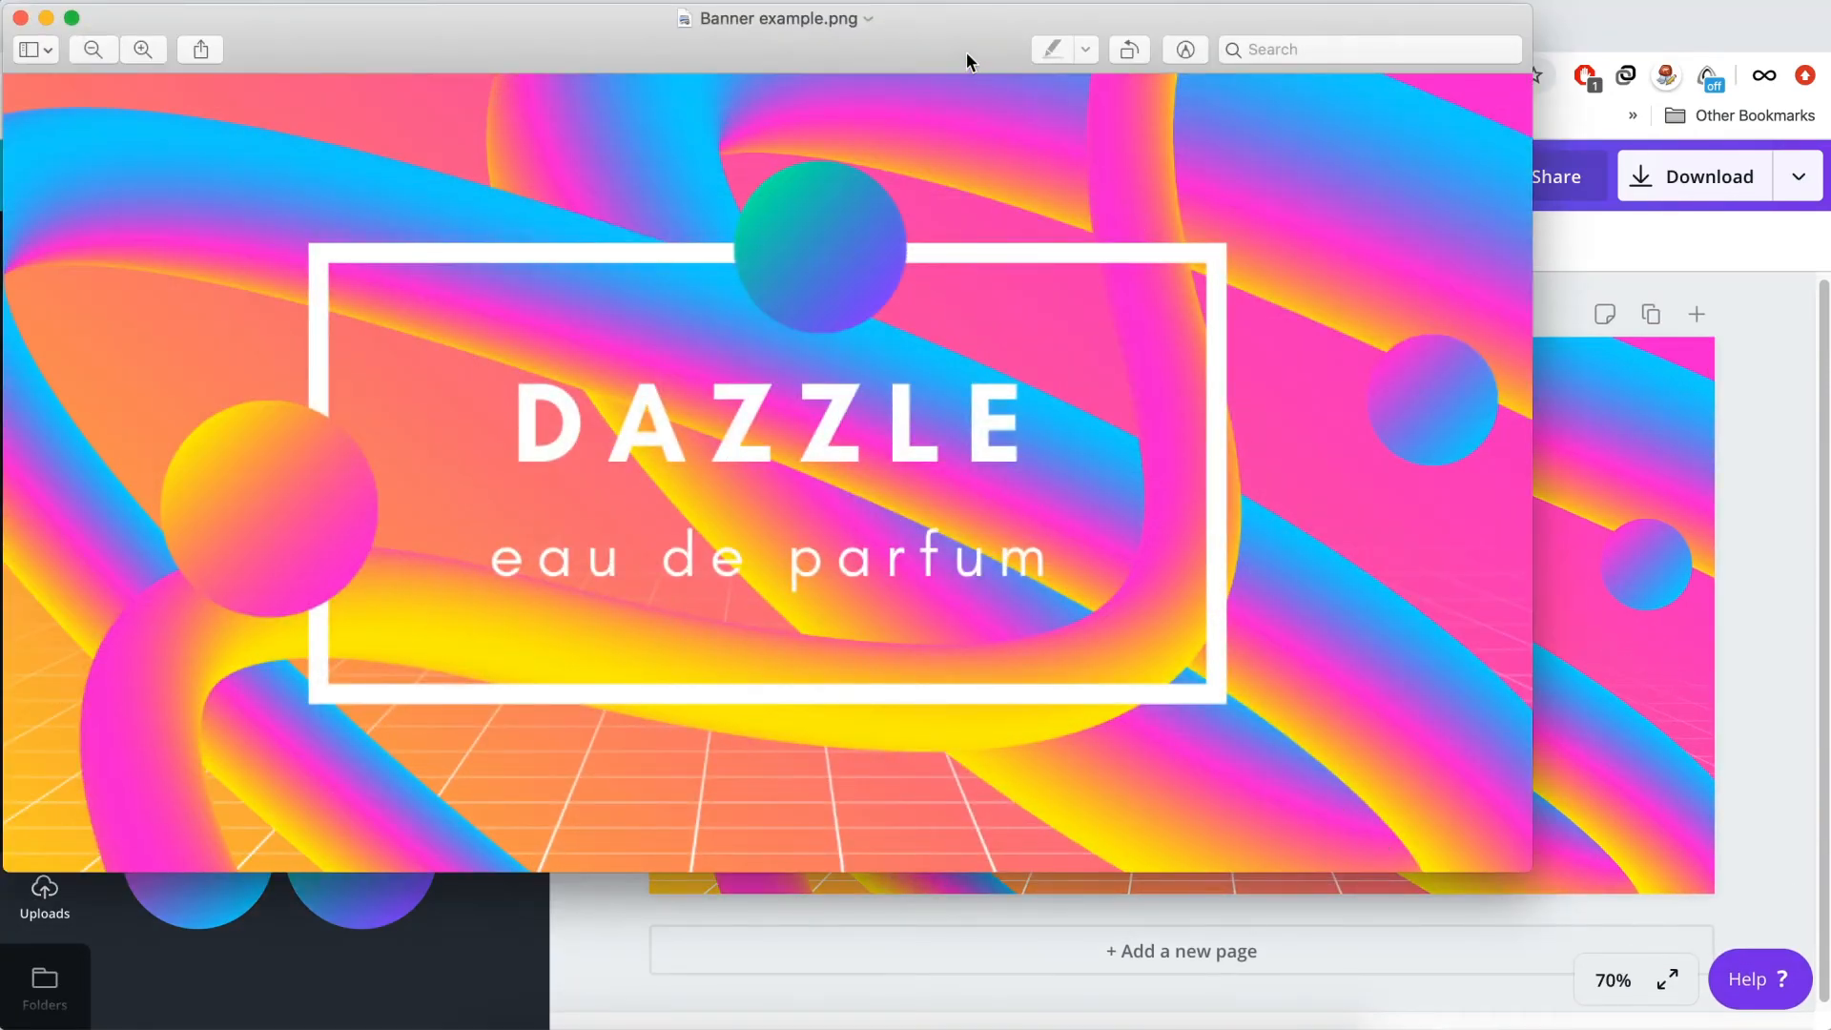
{"action": "left_click_drag", "start_coordinate": [966, 61], "coordinate": [1161, 124]}
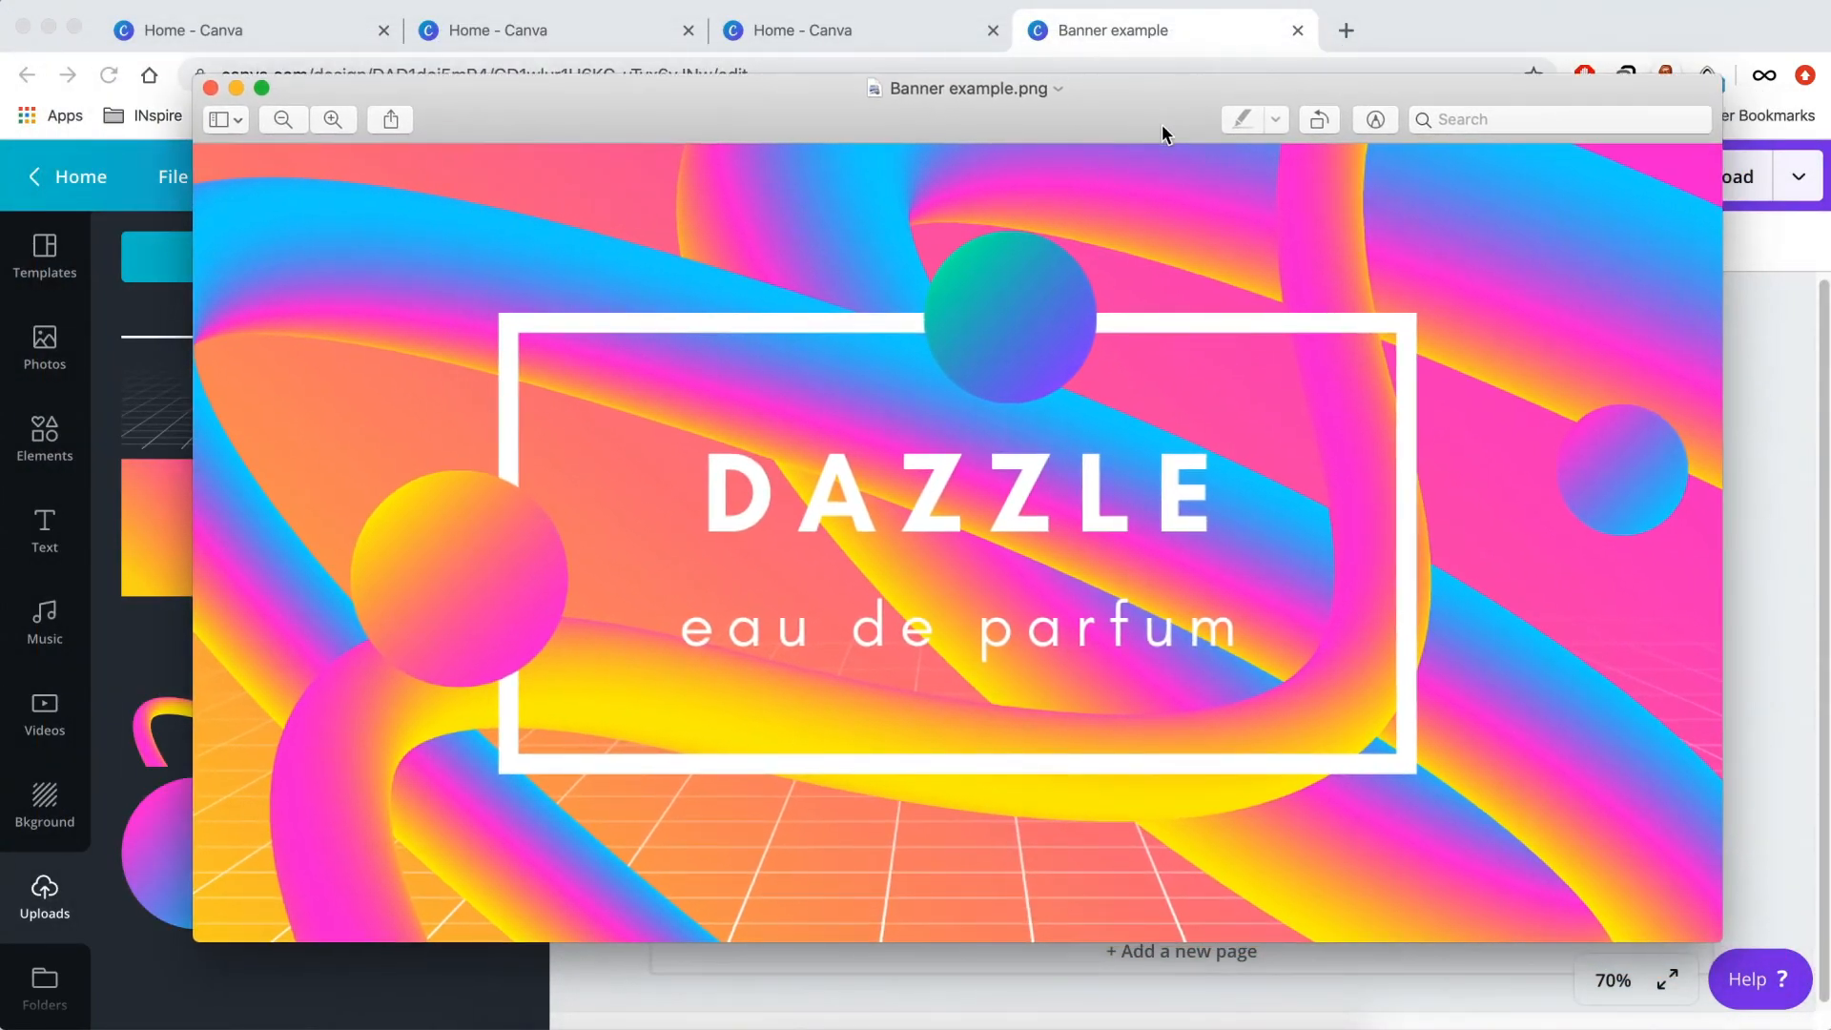